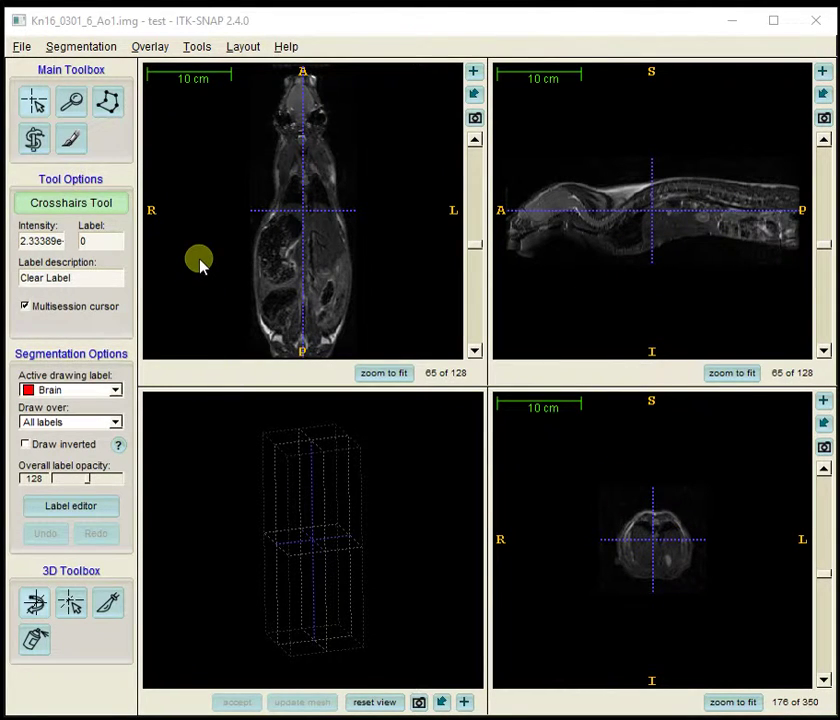
- Set the crosshair on the mouse's head in the coronal view so all views show the head
click(261, 150)
click(269, 293)
click(297, 307)
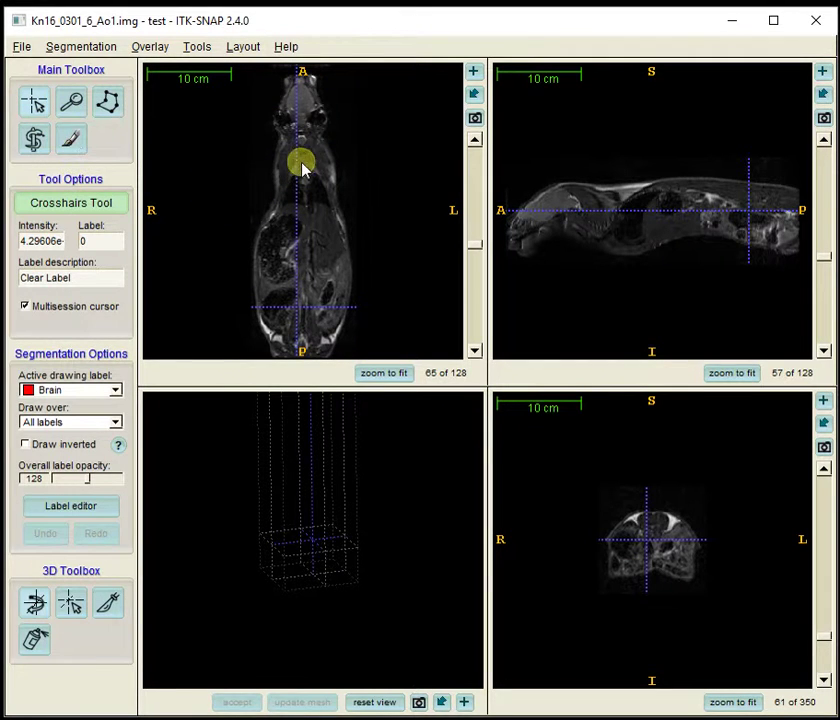
click(298, 96)
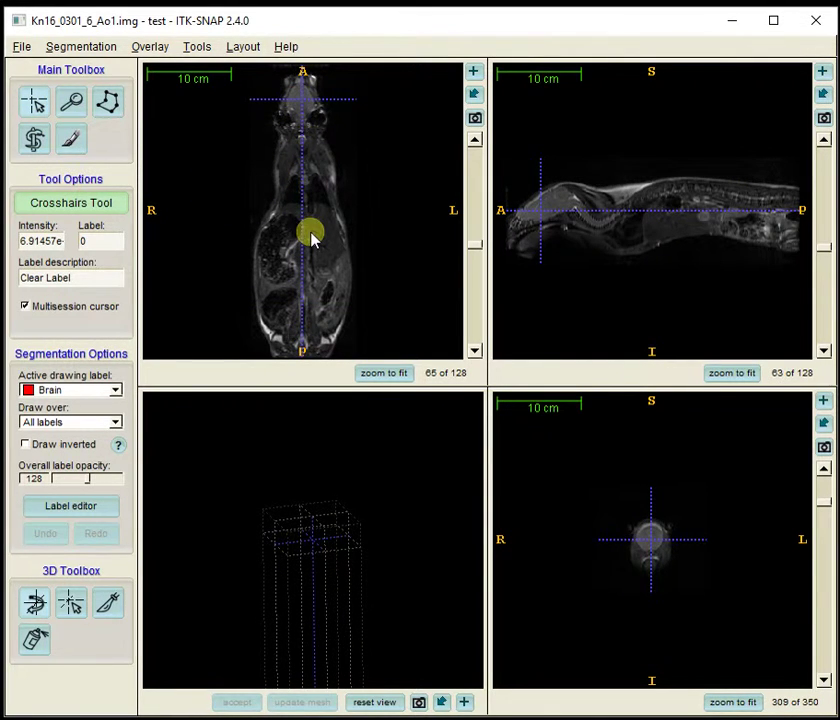
click(302, 112)
click(320, 274)
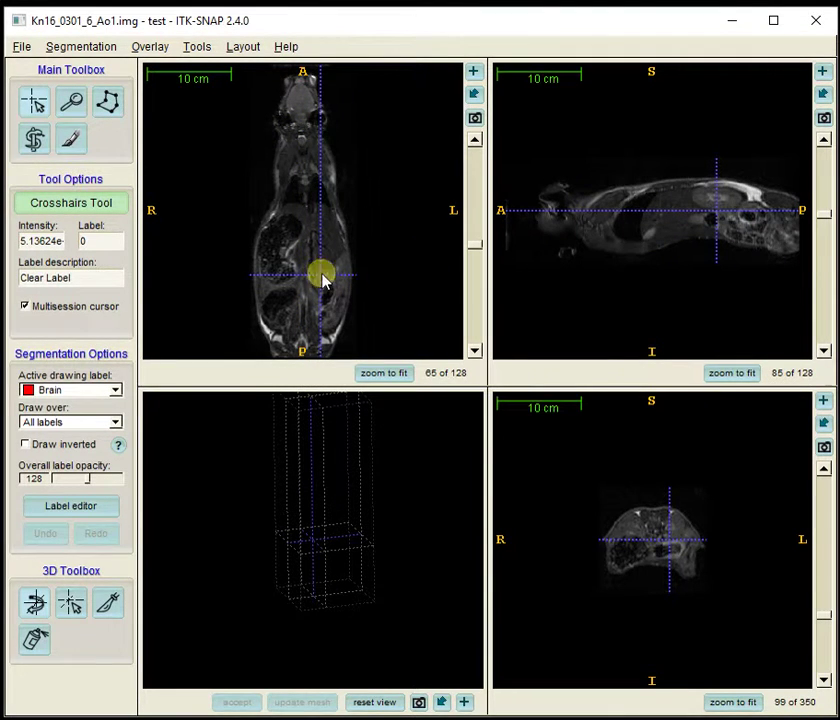
click(300, 101)
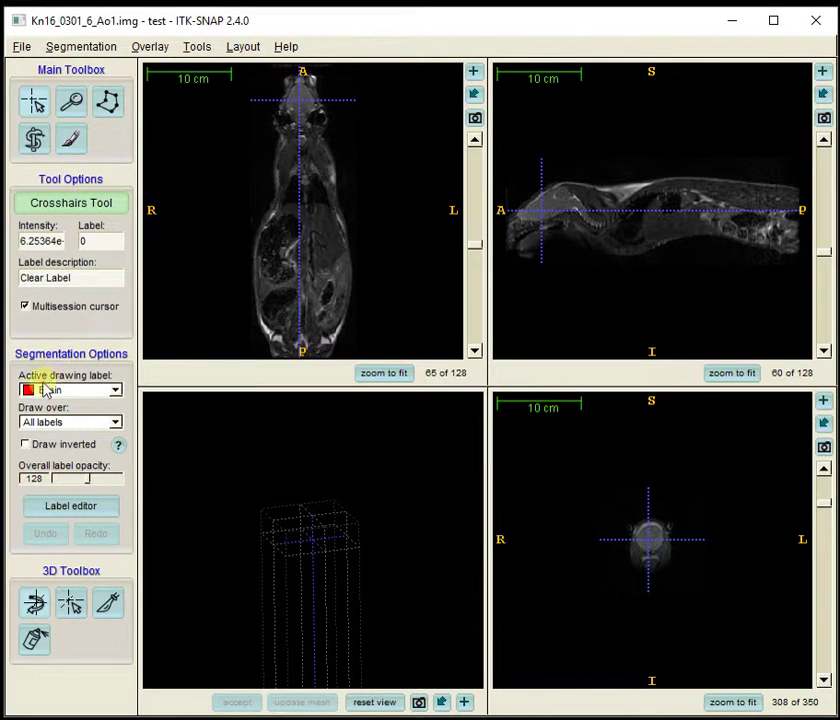
click(52, 508)
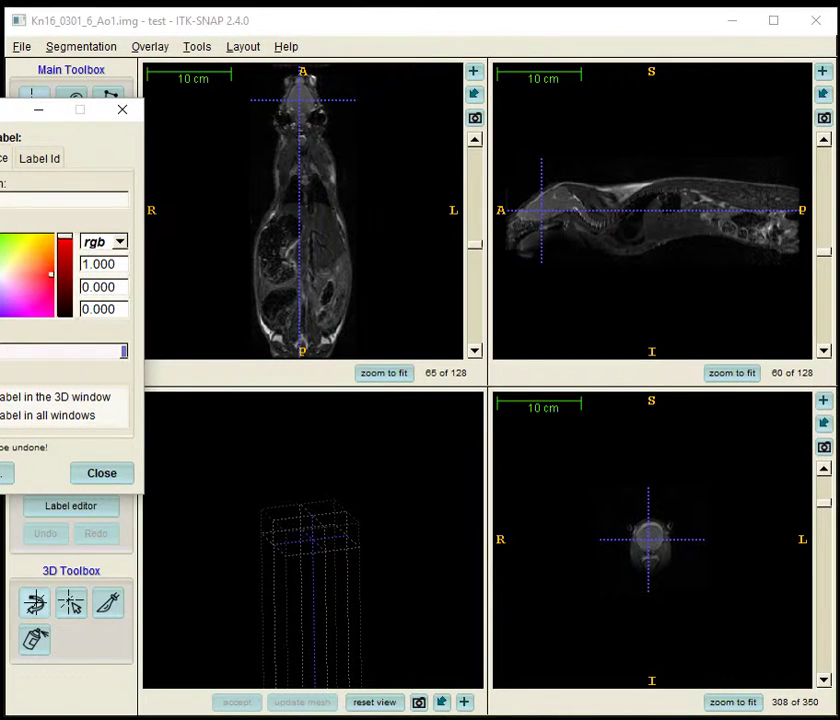
drag(1, 116, 293, 186)
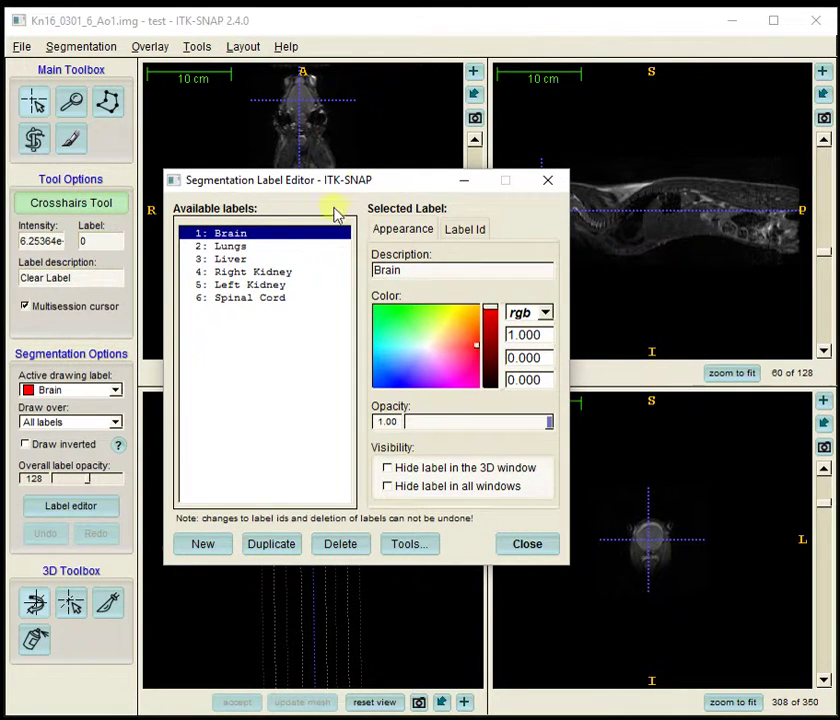
drag(360, 189, 355, 188)
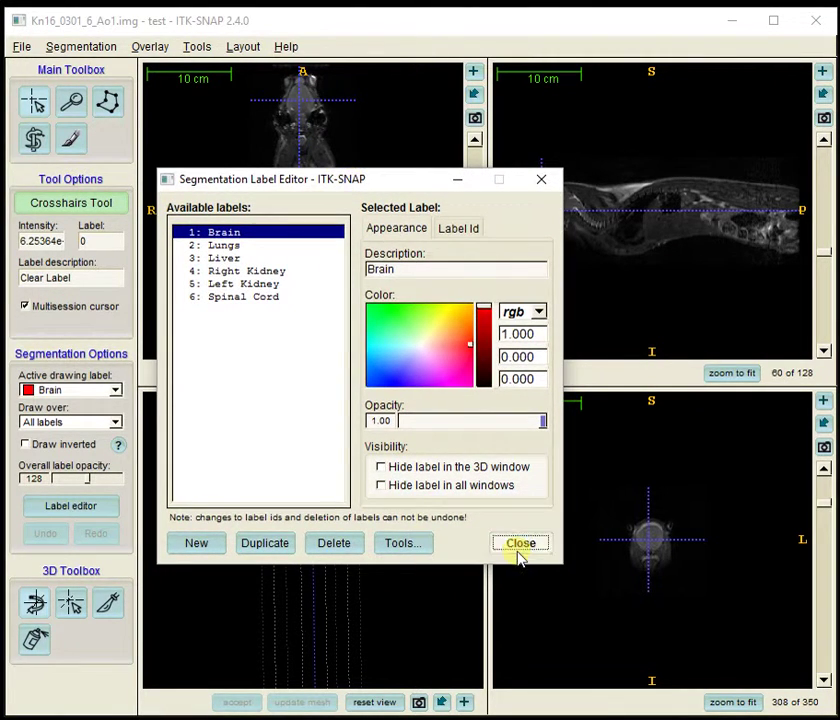
click(519, 548)
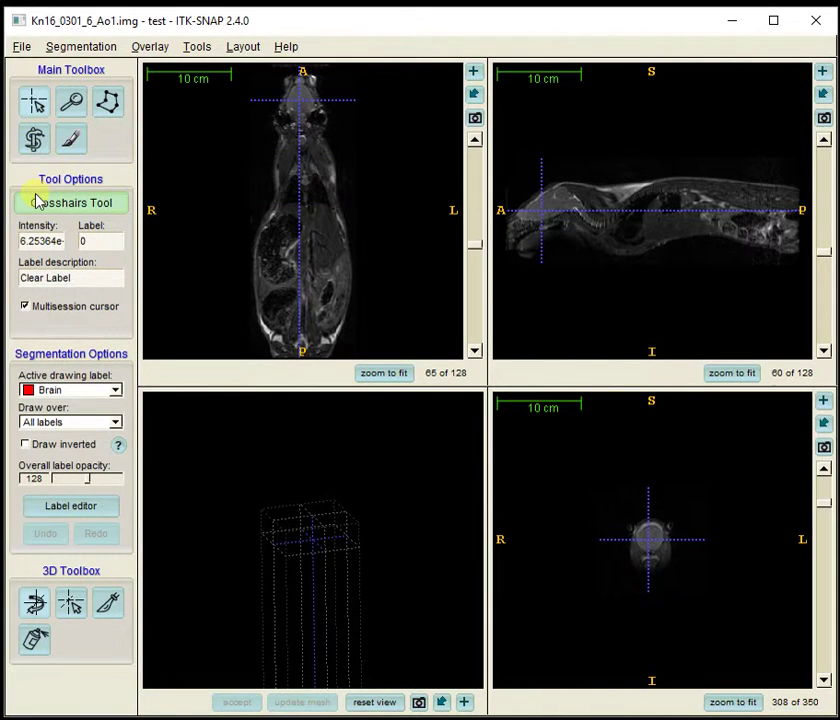
- With the Snake ROI tool, pull the box's bottom, left and right edges to the head in the coronal view
click(33, 139)
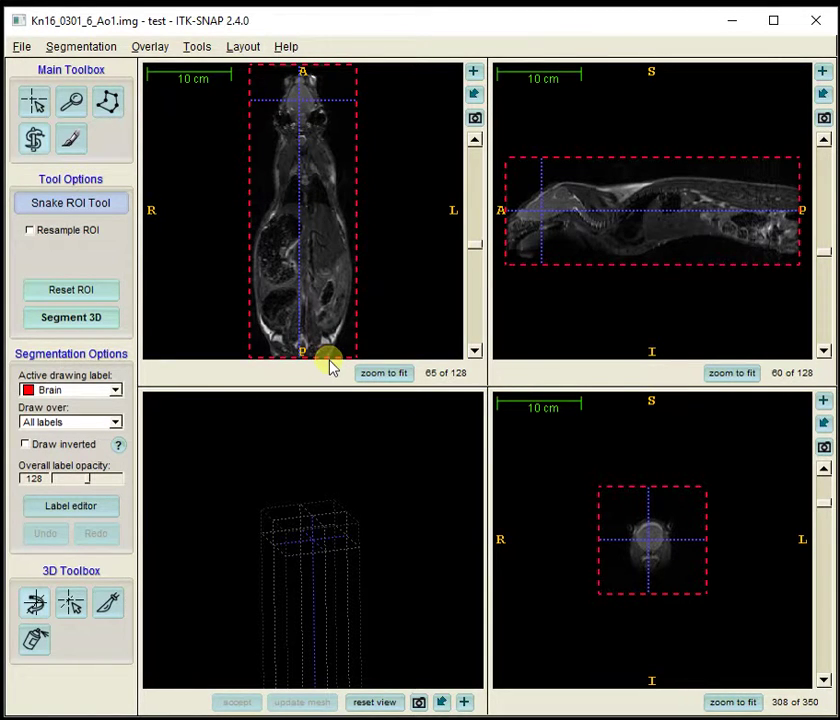
click(324, 276)
drag(328, 356, 321, 145)
drag(253, 112, 270, 115)
drag(356, 112, 312, 133)
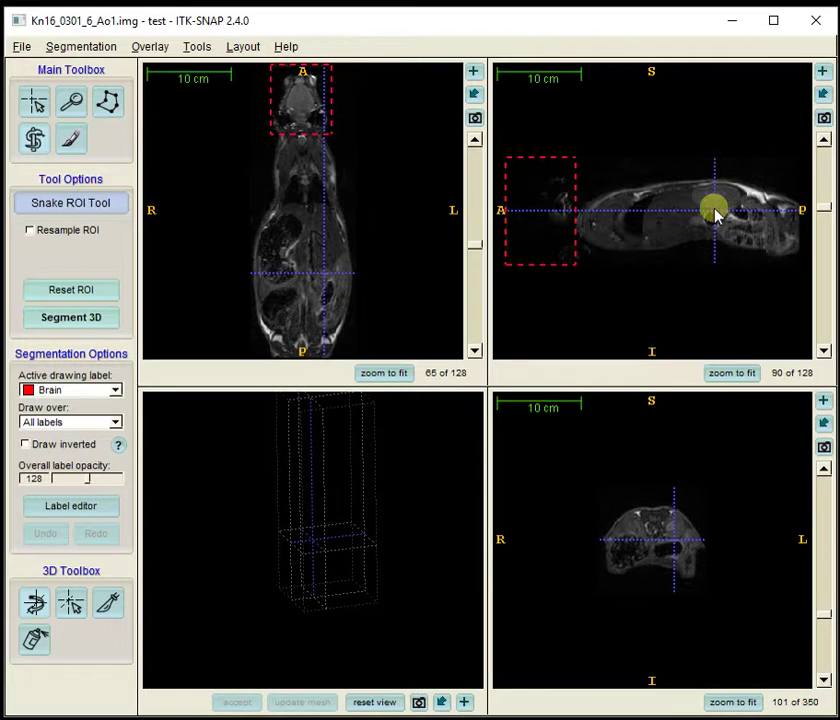
- Fit the ROI box's bottom, top and front edges around the skull in the sagittal view
click(542, 210)
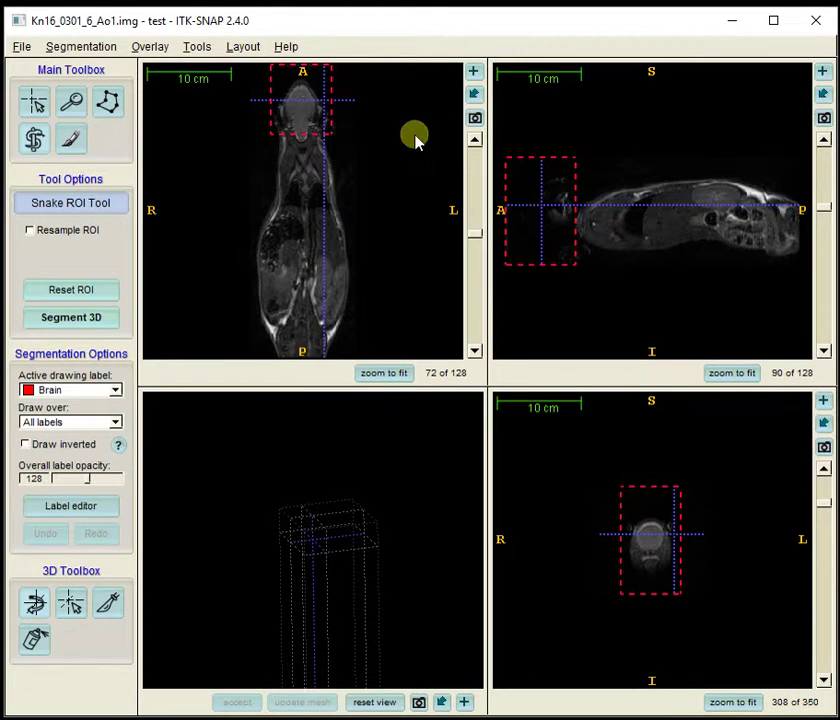
click(302, 107)
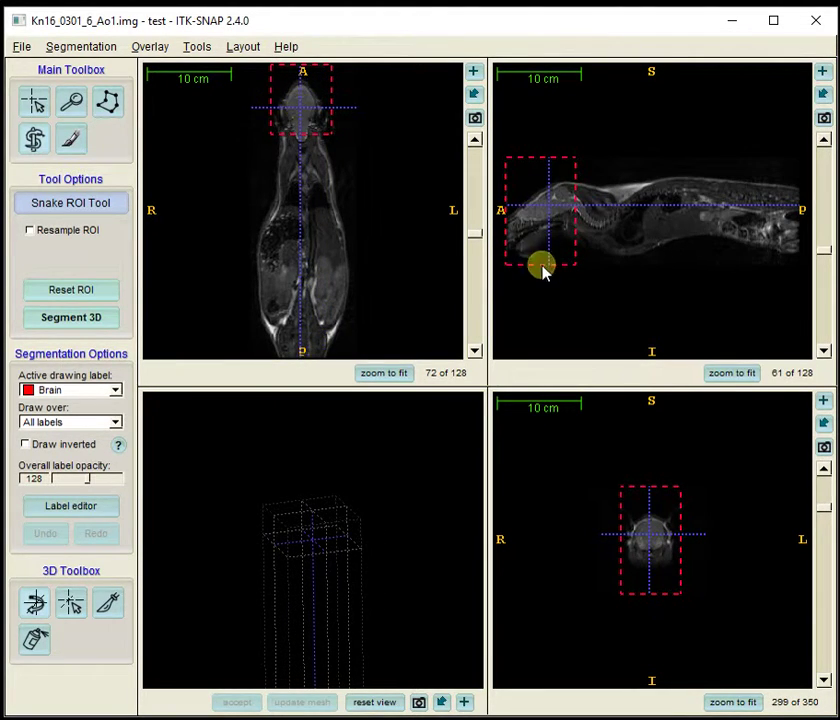
drag(542, 266, 545, 242)
drag(546, 158, 545, 177)
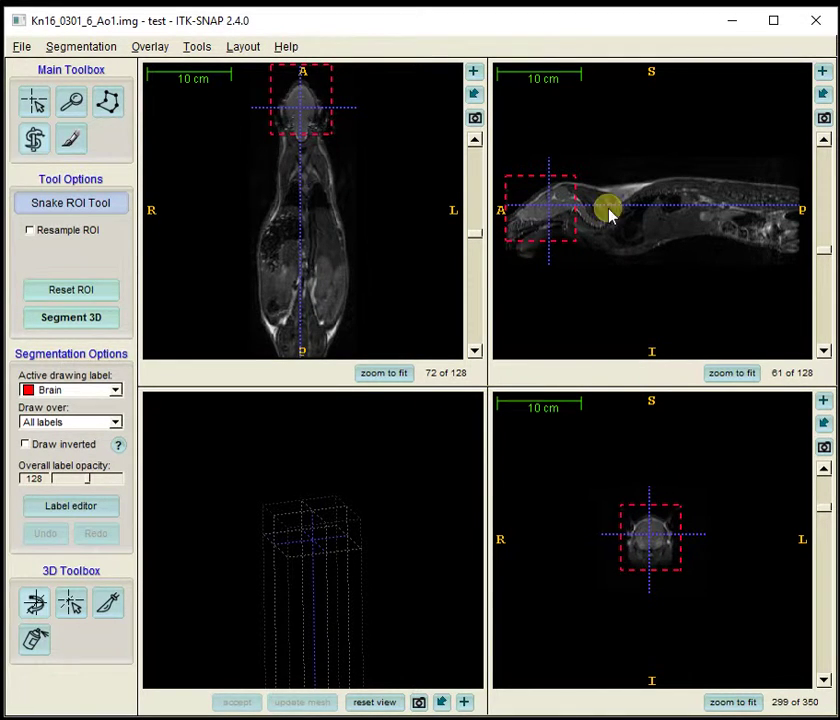
drag(507, 213, 512, 206)
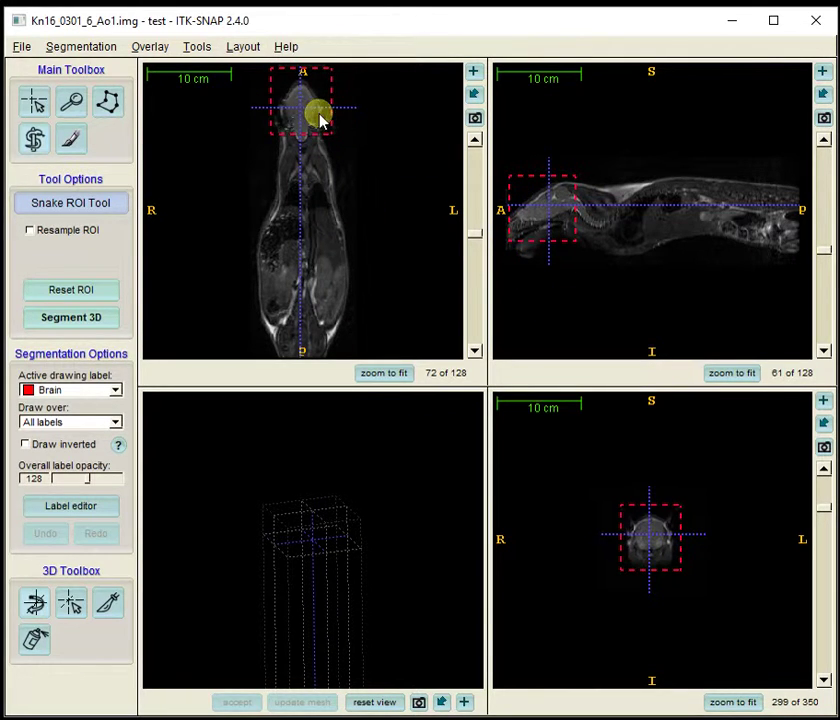
- Zoom and pan the coronal and sagittal views until the mouse's head fills them at 1 cm scale
click(33, 102)
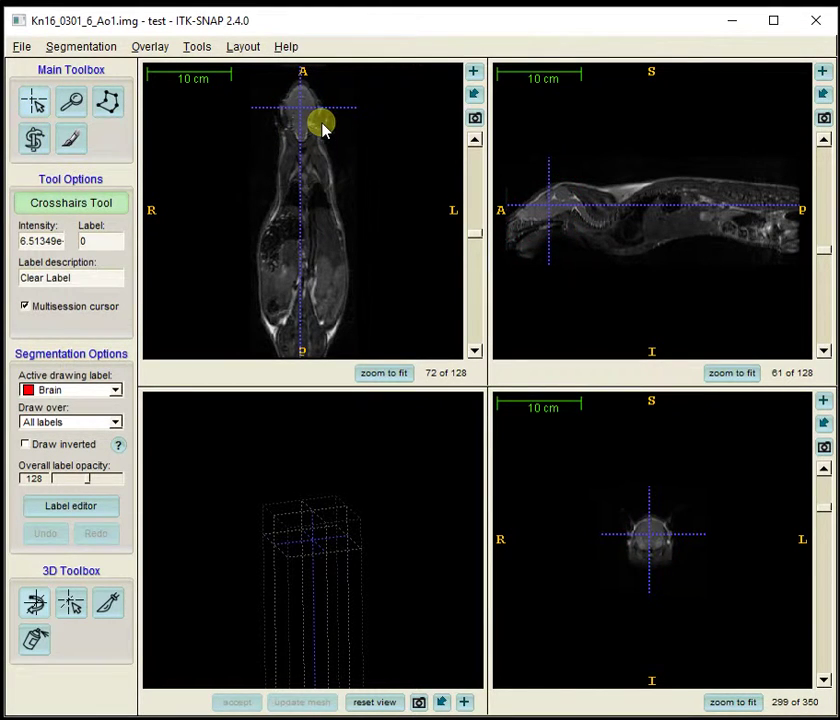
mouse_move(321, 137)
right_down()
mouse_move(325, 152)
mouse_move(321, 120)
right_up()
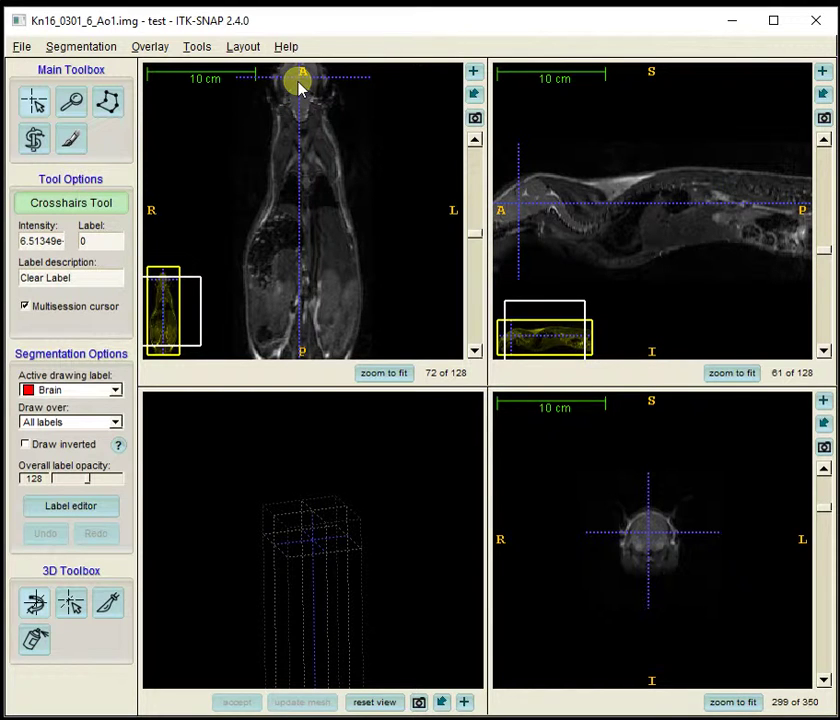
middle_drag(299, 84, 306, 236)
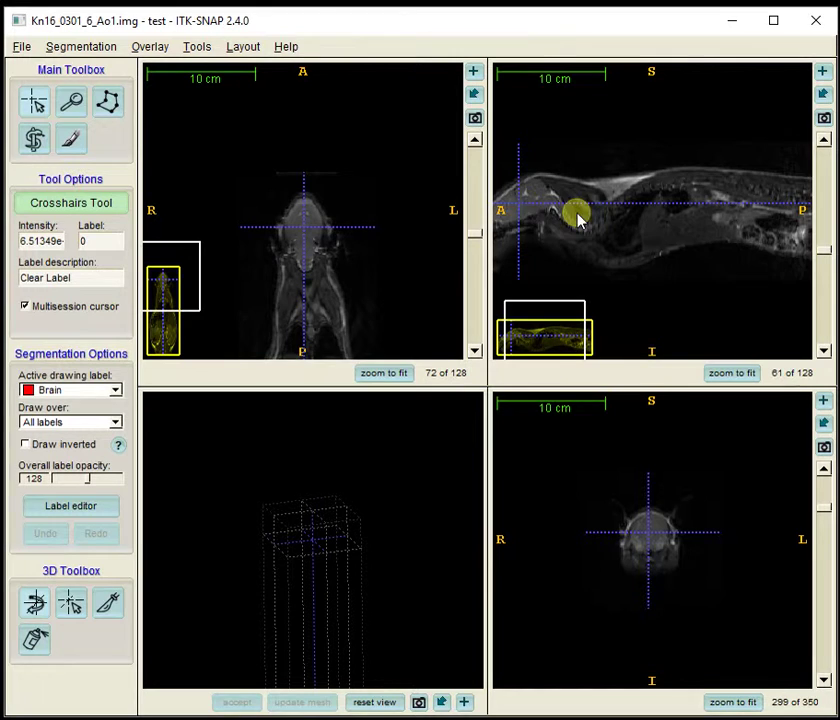
middle_drag(544, 212, 668, 230)
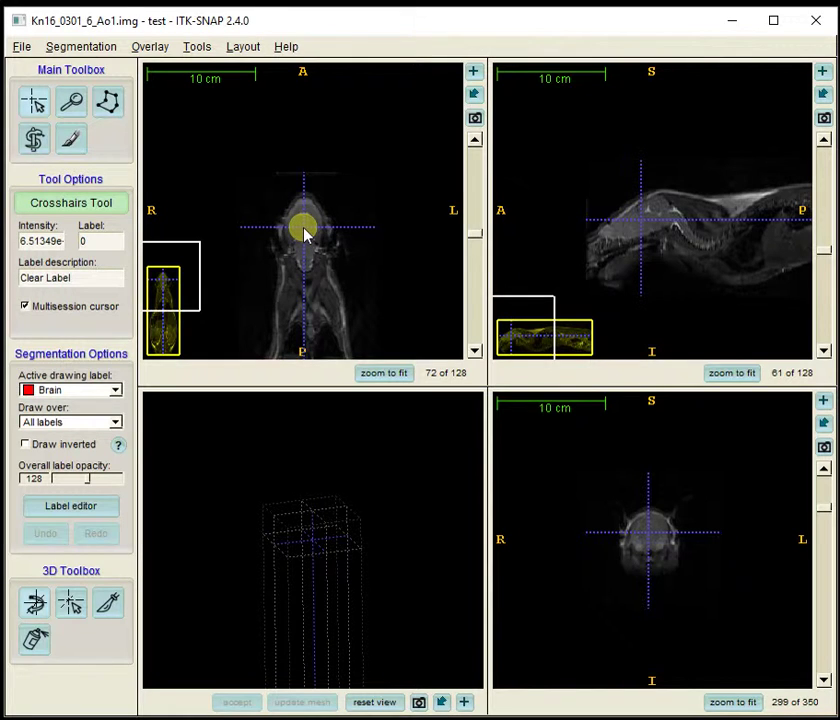
right_drag(307, 243, 311, 212)
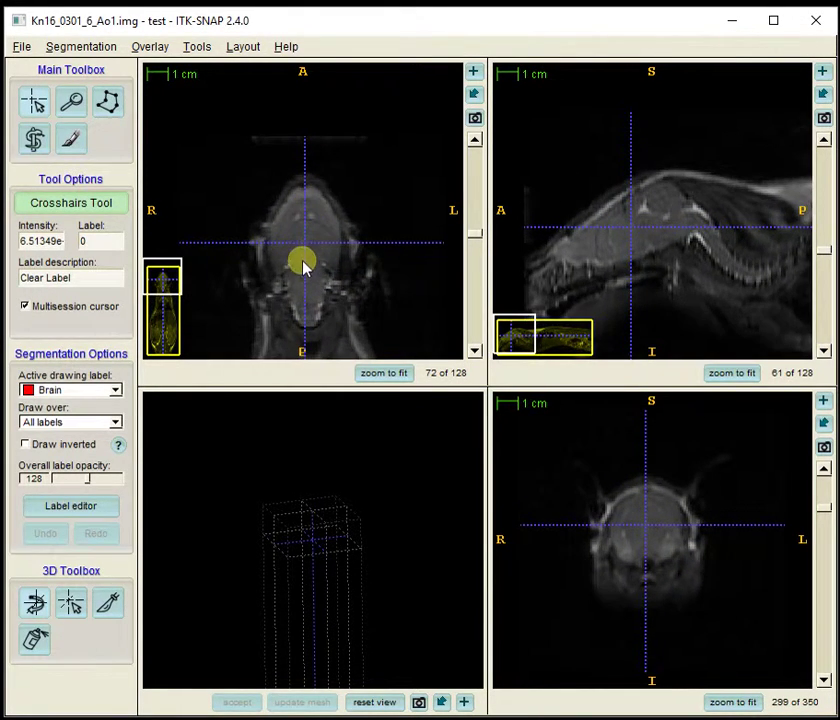
middle_drag(305, 265, 306, 244)
middle_drag(624, 228, 637, 219)
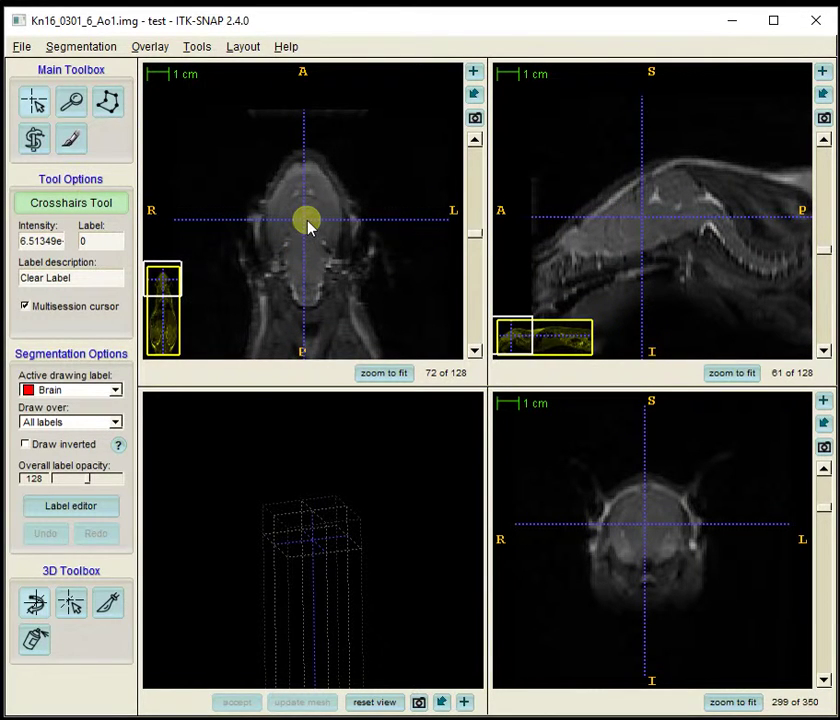
drag(307, 221, 307, 212)
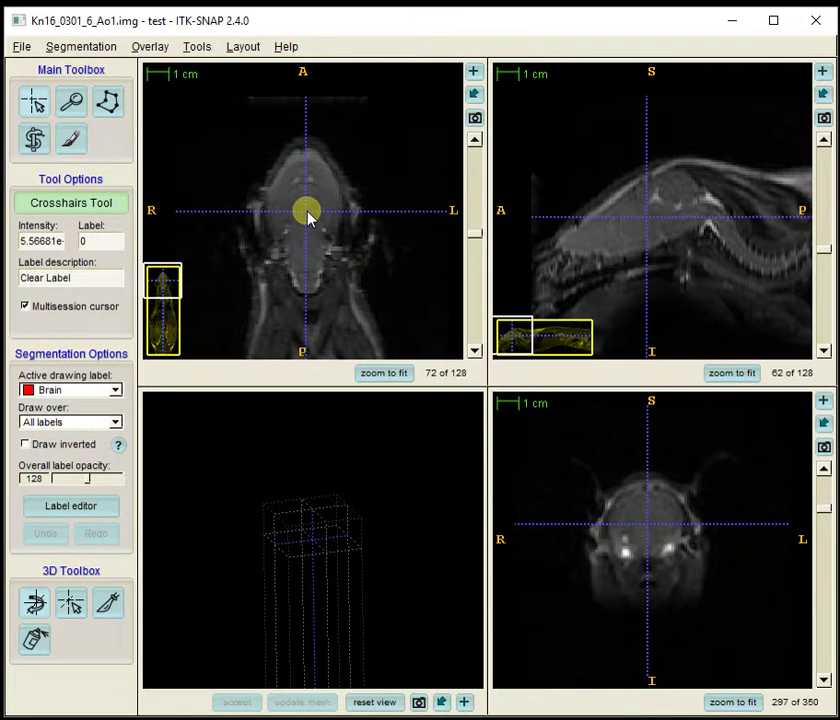
mouse_move(313, 217)
right_down()
mouse_move(306, 206)
mouse_move(305, 217)
right_up()
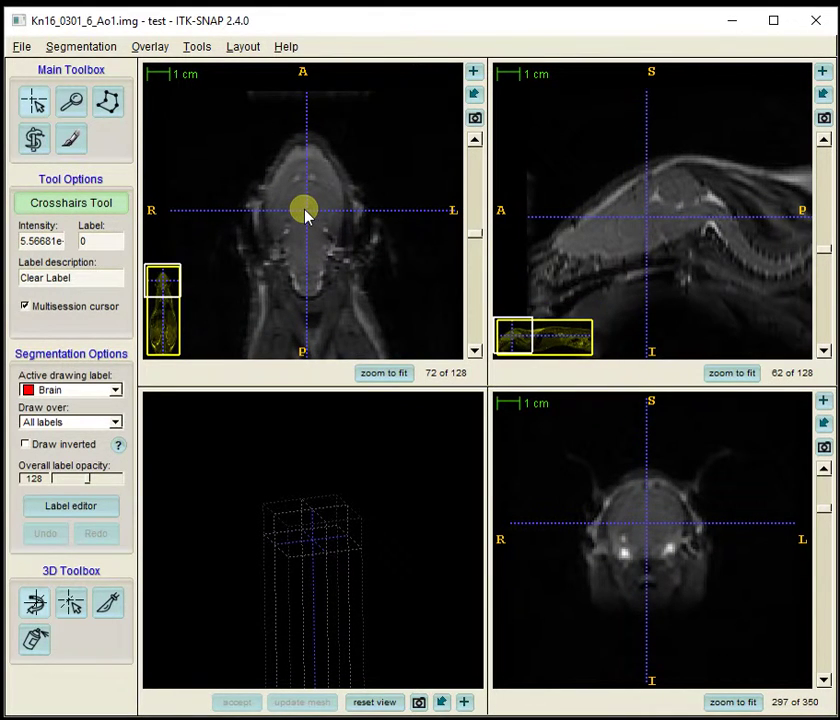
- Pull the ROI box's sides and bottom in around the brain in the axial view
click(33, 138)
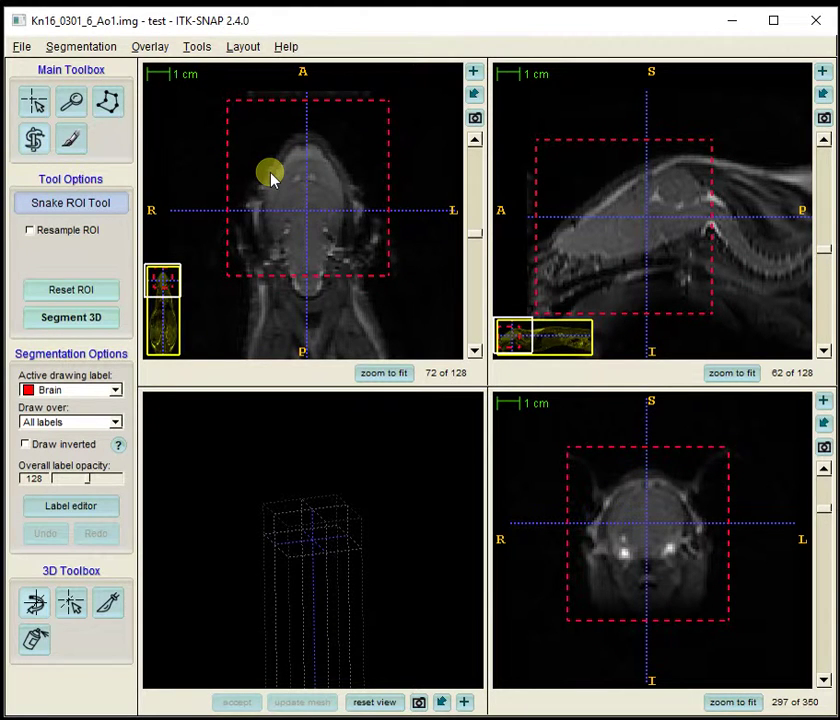
scroll(321, 206, up, 6)
scroll(320, 208, down, 19)
scroll(320, 200, down, 4)
scroll(320, 200, up, 3)
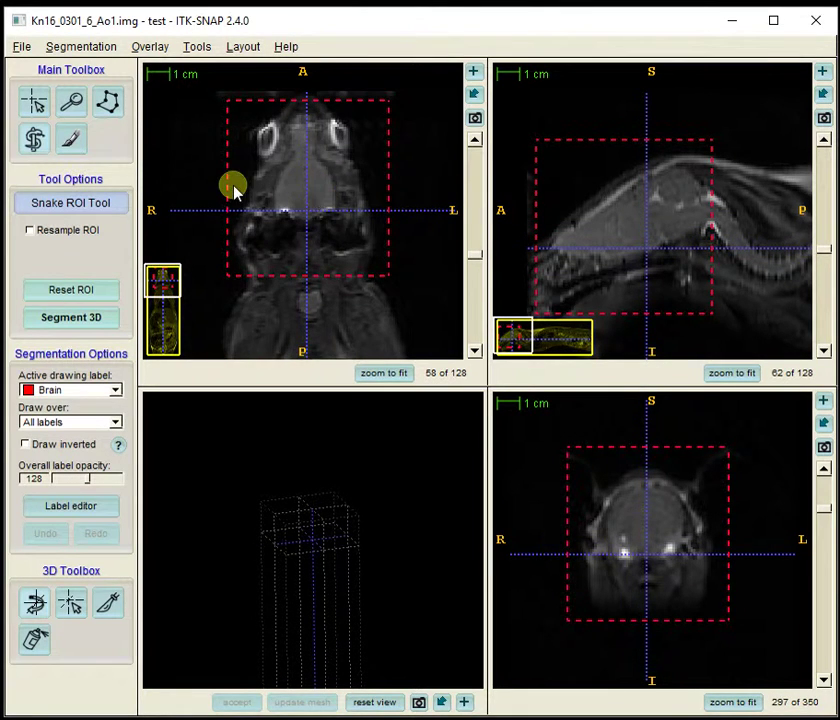
drag(227, 191, 247, 190)
drag(388, 197, 380, 195)
drag(349, 277, 349, 255)
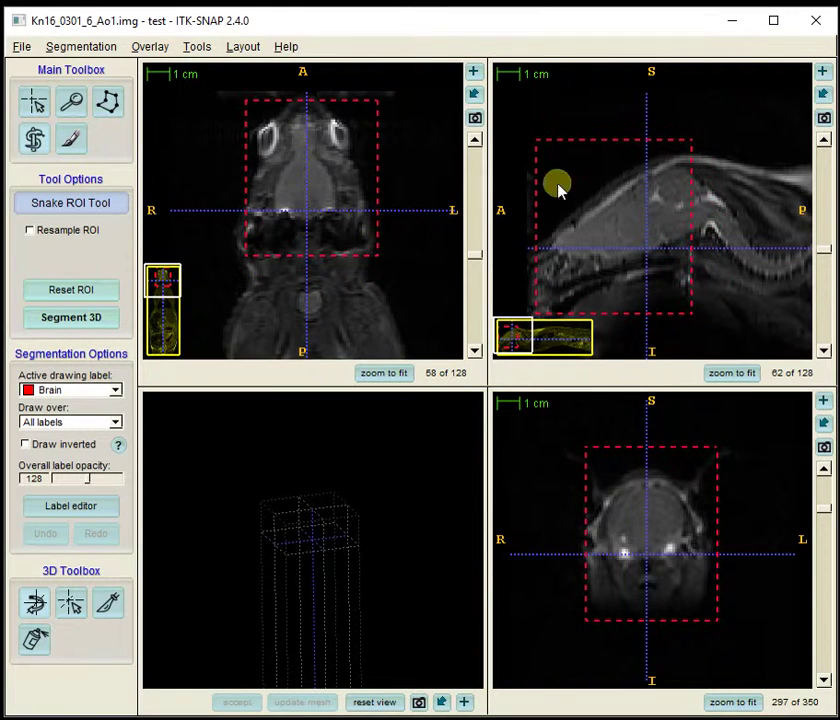
- Fit the ROI box's top, back, bottom and front edges to the skull in the sagittal view
drag(591, 142, 592, 156)
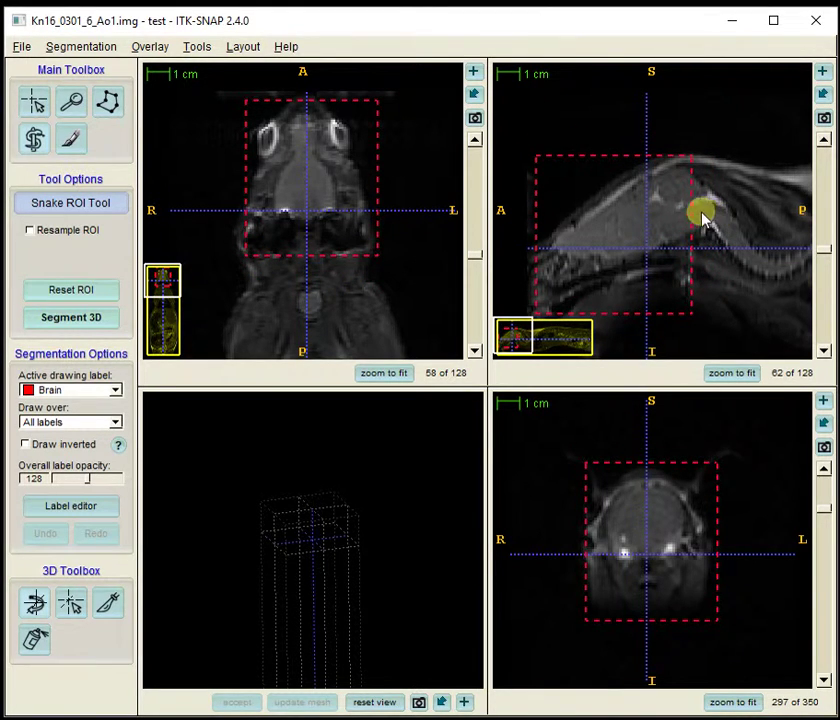
drag(696, 220, 731, 230)
drag(650, 316, 647, 301)
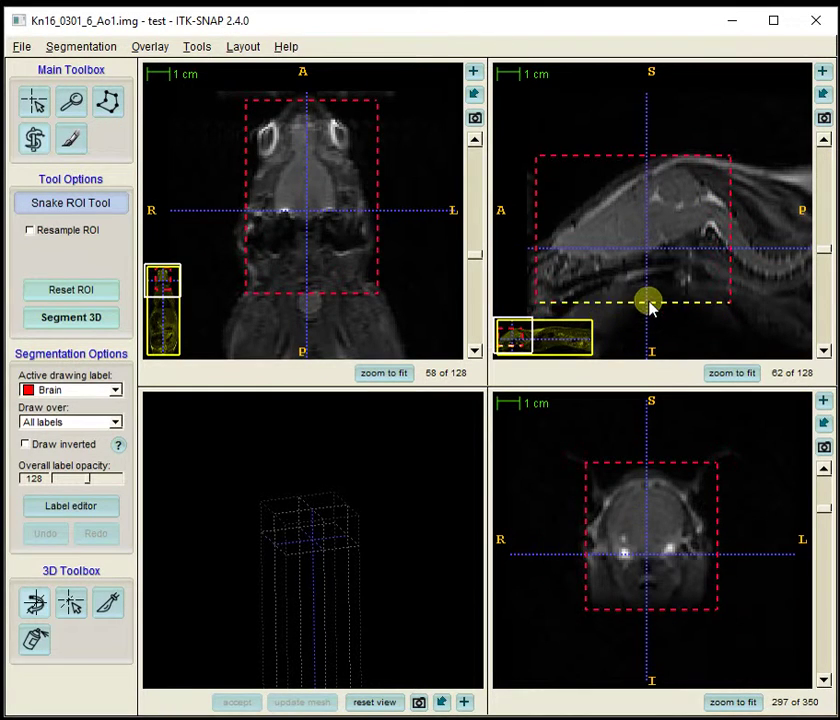
drag(535, 253, 542, 253)
scroll(574, 253, up, 3)
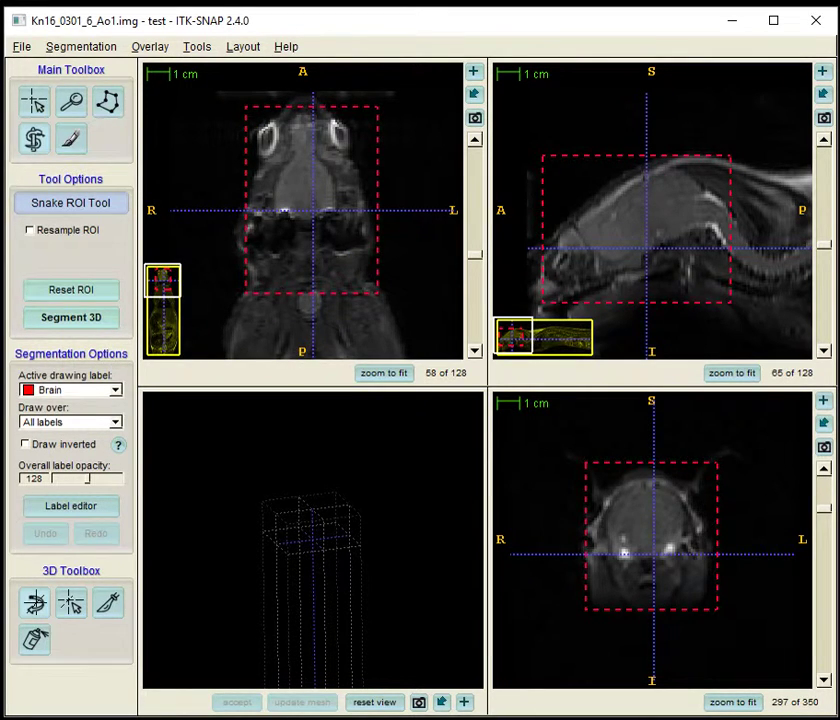
- Start Segment 3D on the region box and place the crosshair in the brain
click(68, 320)
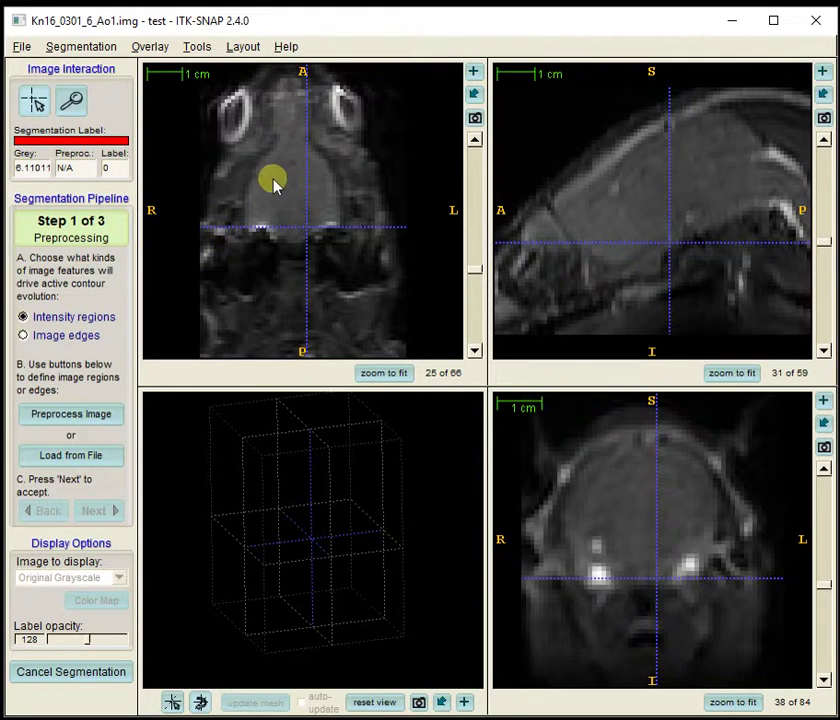
scroll(277, 192, up, 7)
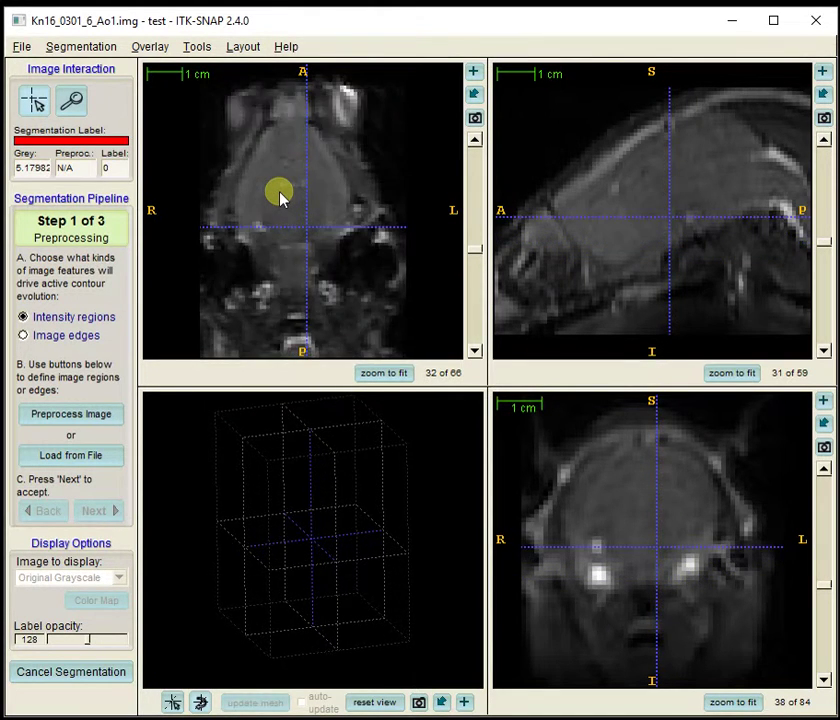
scroll(280, 199, up, 5)
click(288, 211)
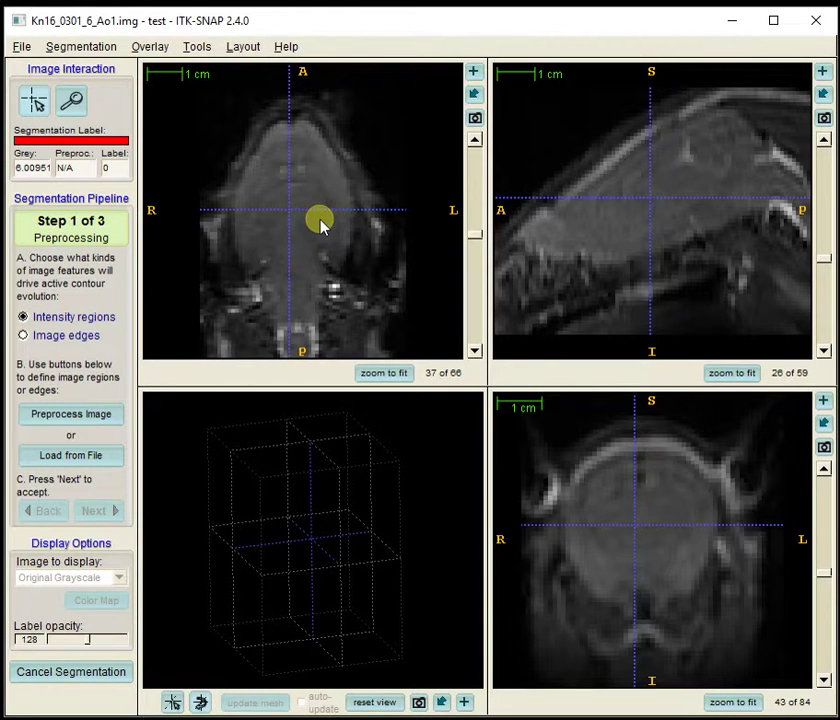
- Choose Intensity regions to drive the contour evolution
click(34, 320)
click(37, 338)
click(40, 320)
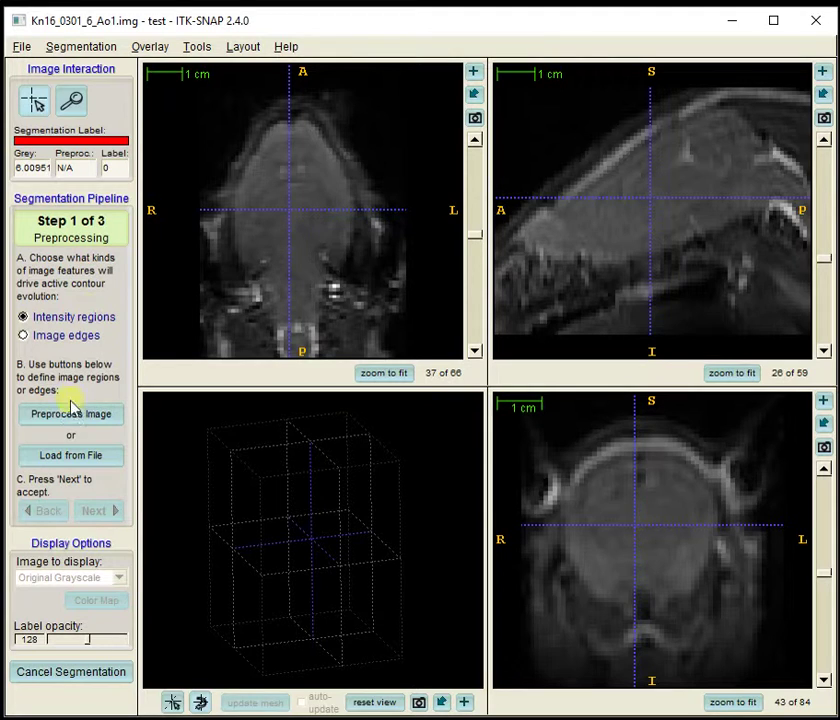
click(32, 319)
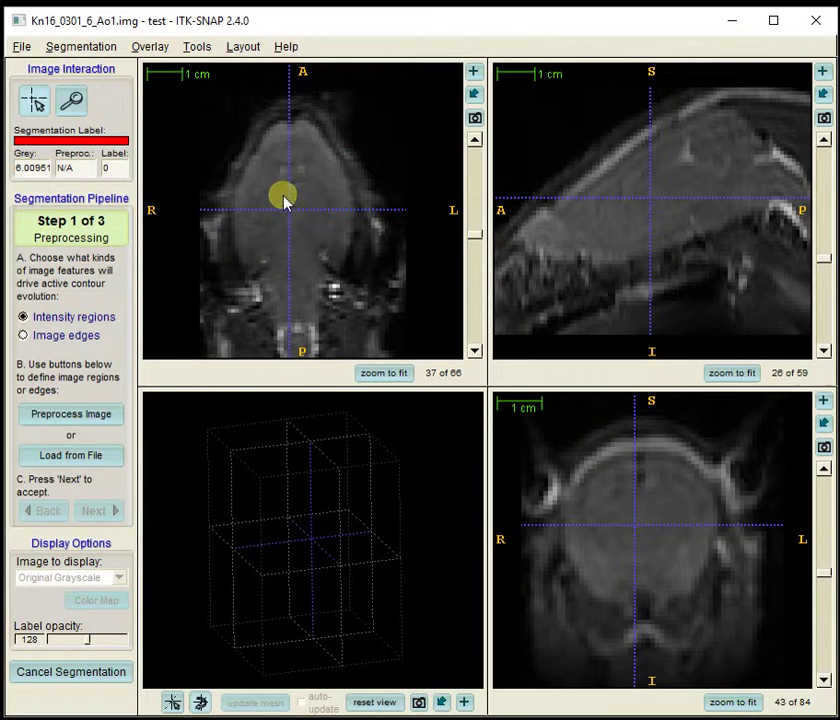
- In the Intensity Region Filter, adjust the thresholds to lower 458.05 and set smoothness to 1.00
click(73, 415)
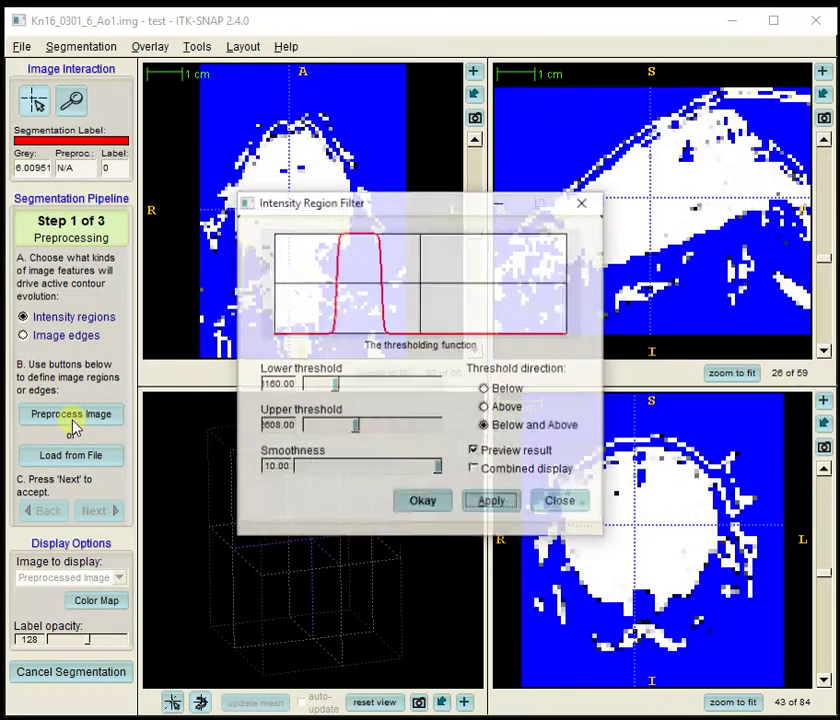
drag(380, 208, 482, 353)
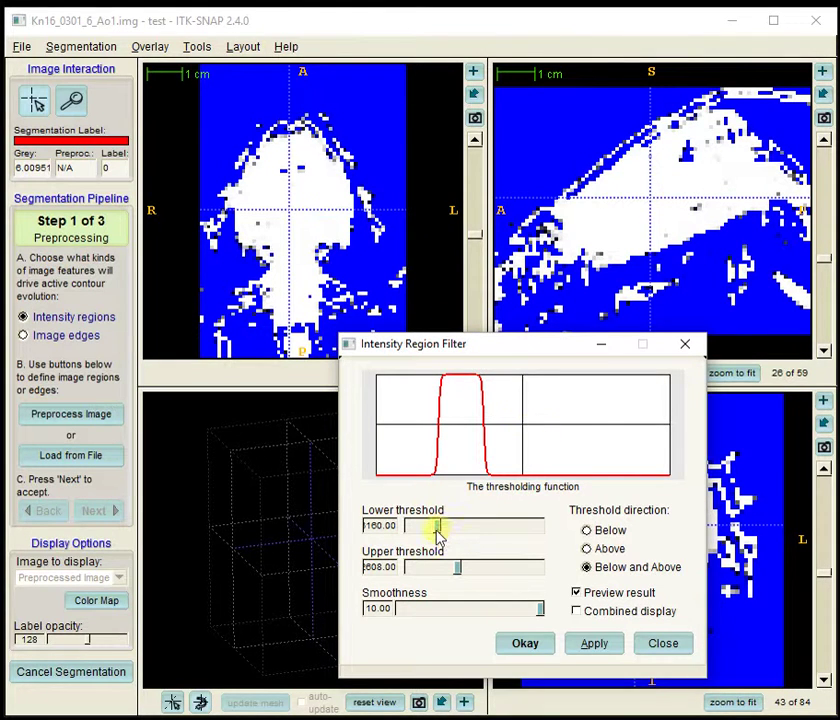
drag(437, 527, 409, 527)
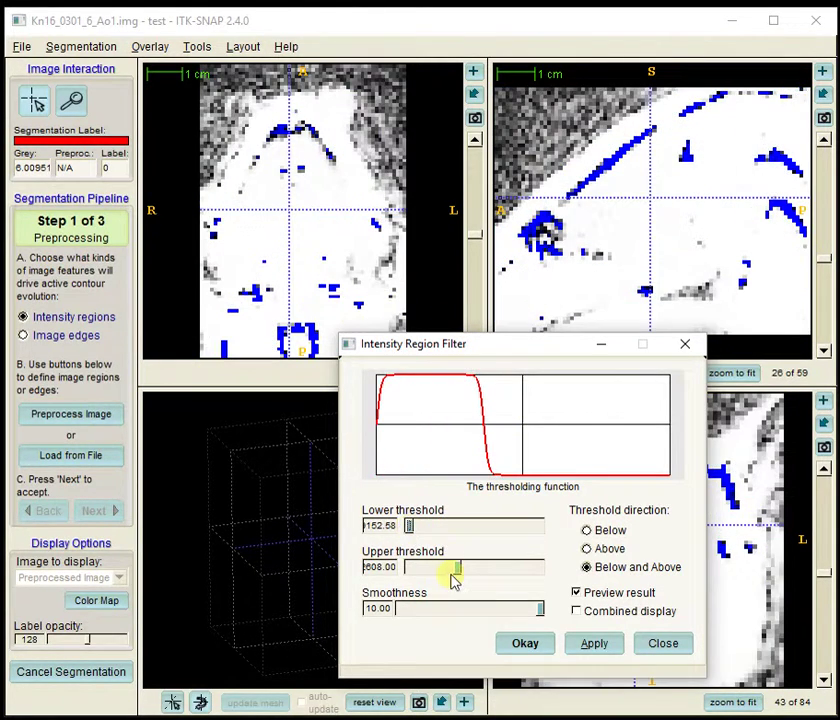
drag(458, 568, 503, 568)
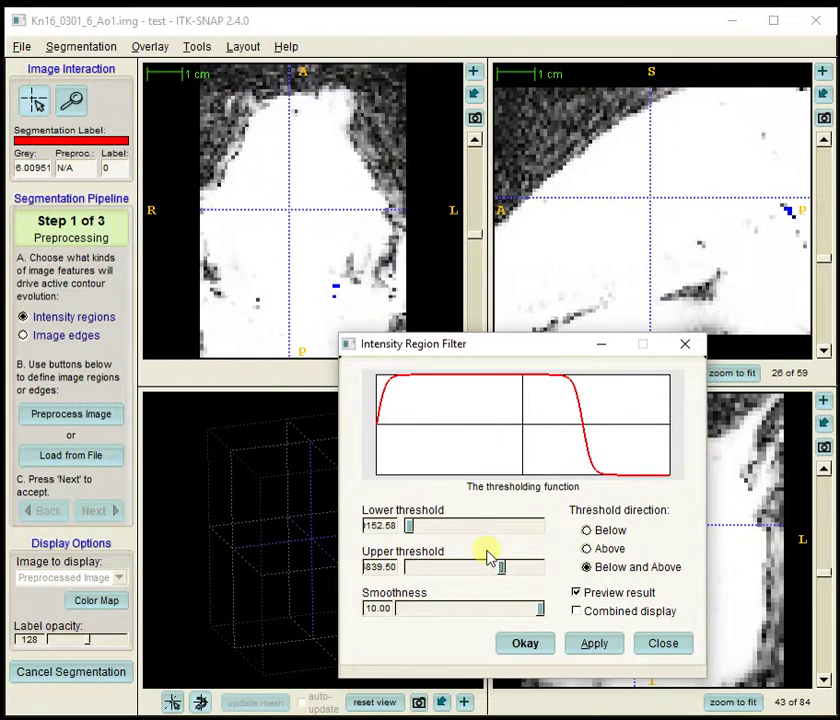
drag(409, 527, 441, 537)
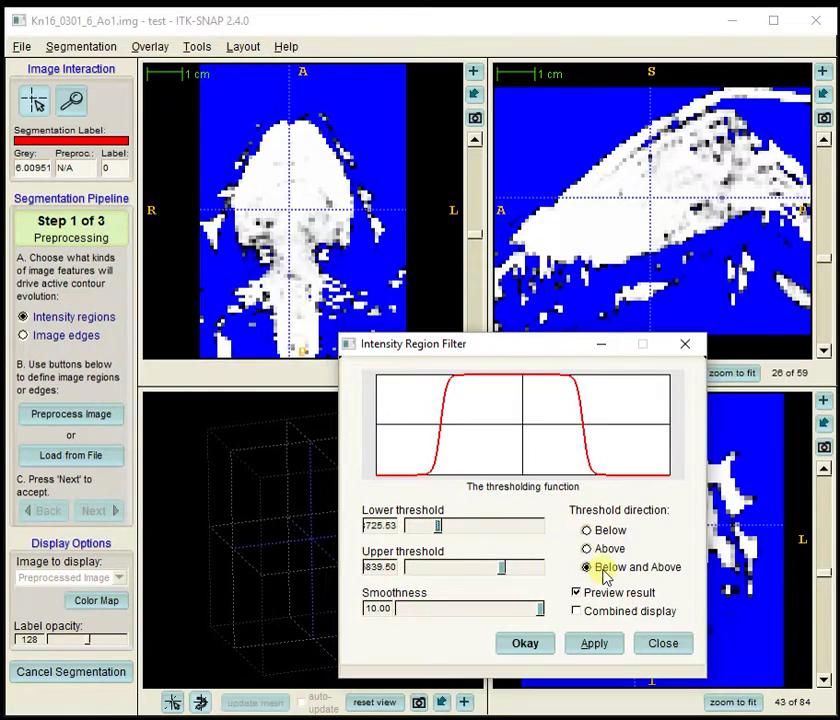
drag(500, 569, 459, 580)
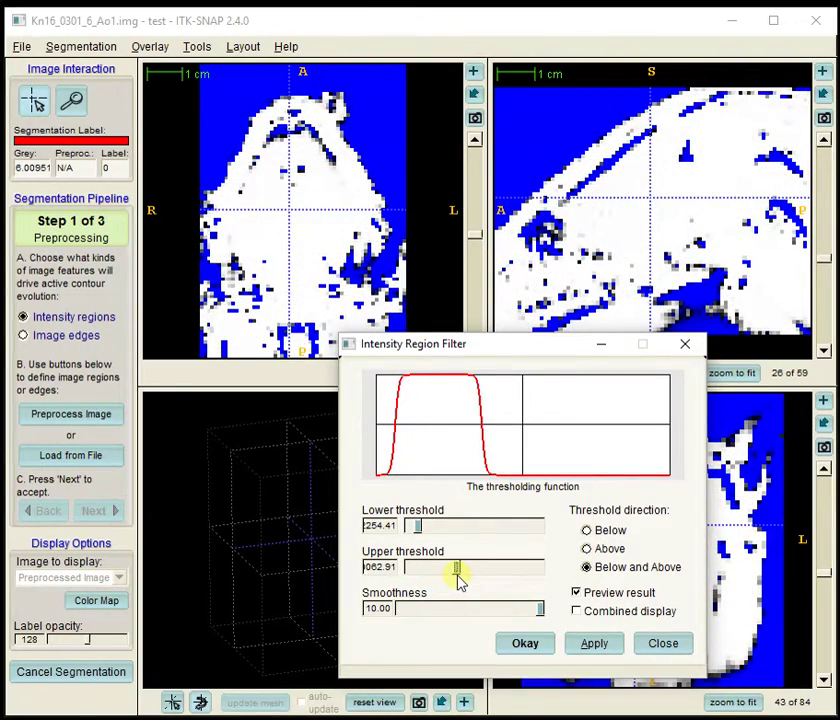
drag(420, 533, 459, 568)
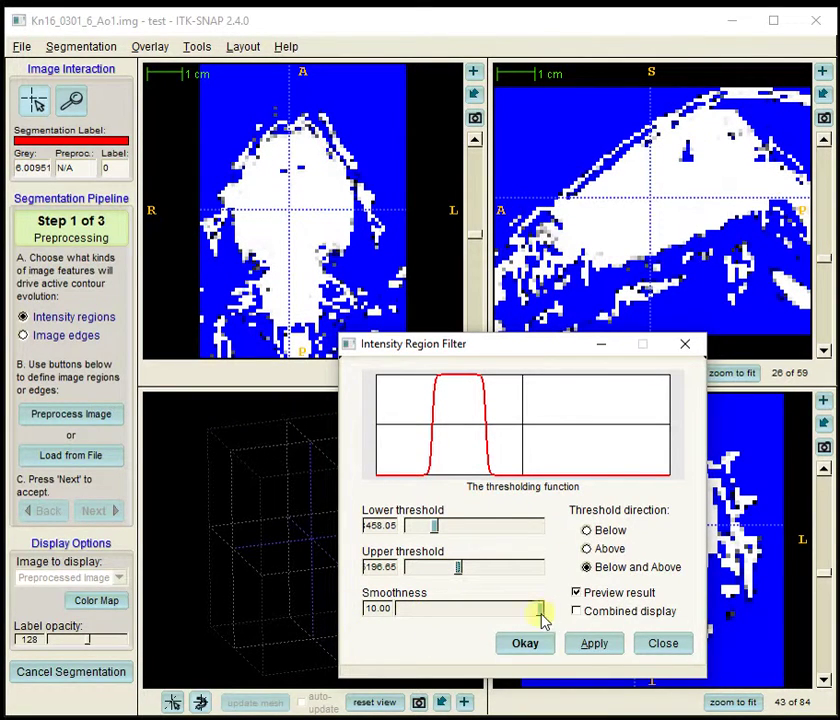
drag(539, 610, 396, 616)
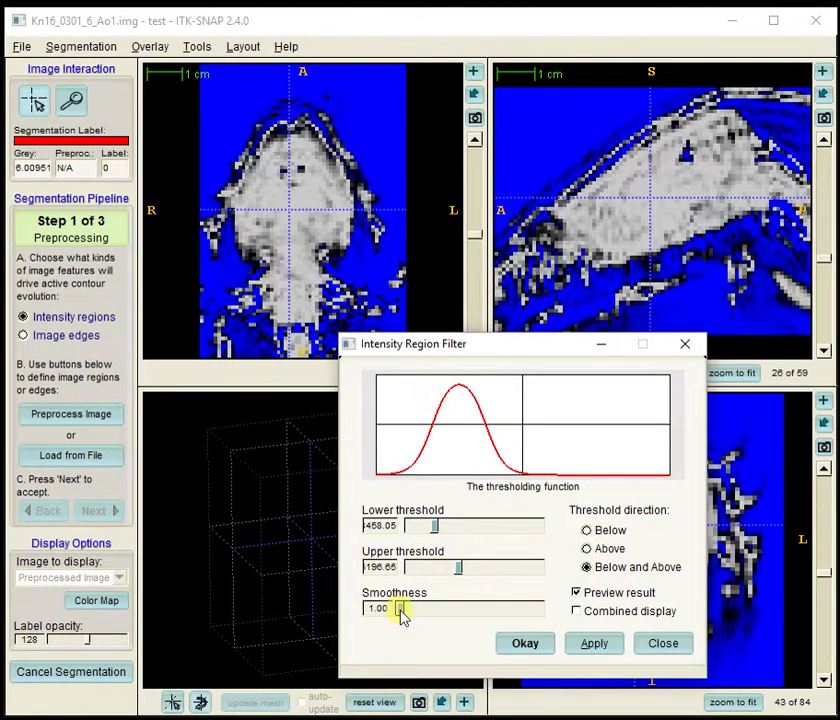
- Raise the threshold smoothness to 7.75 and accept the intensity filter
drag(401, 617, 383, 616)
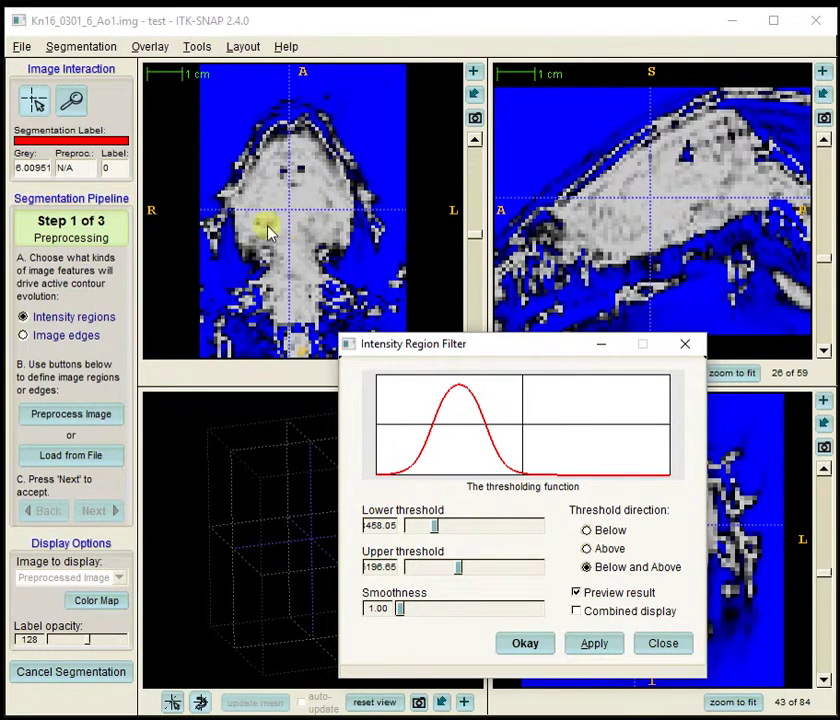
drag(400, 613, 451, 617)
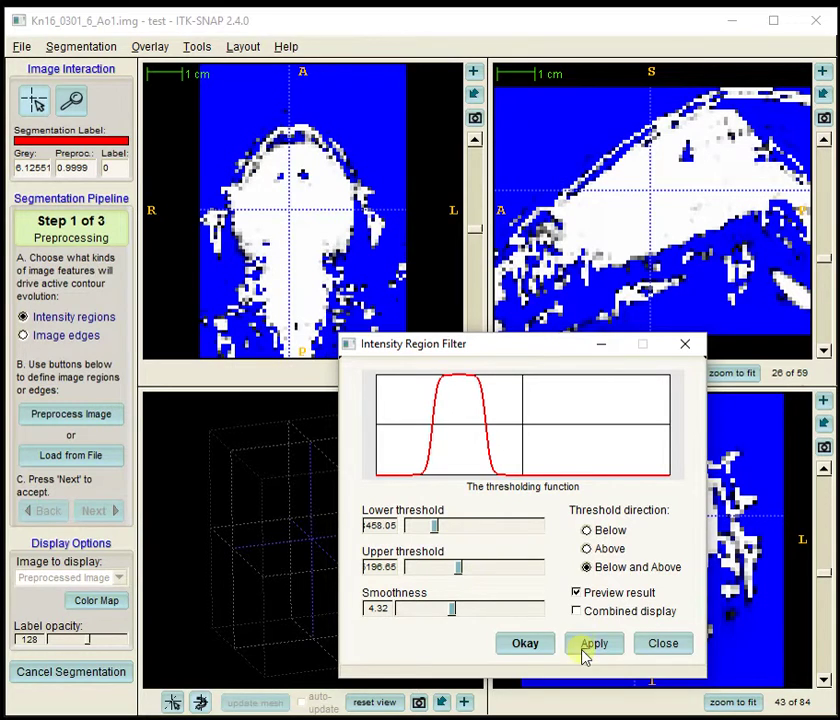
drag(452, 612, 507, 617)
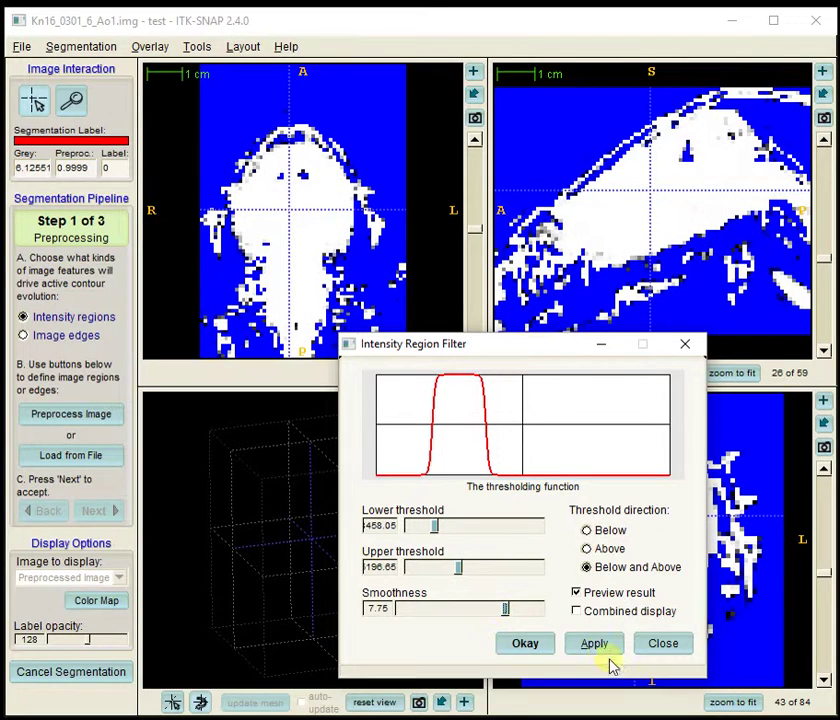
click(515, 648)
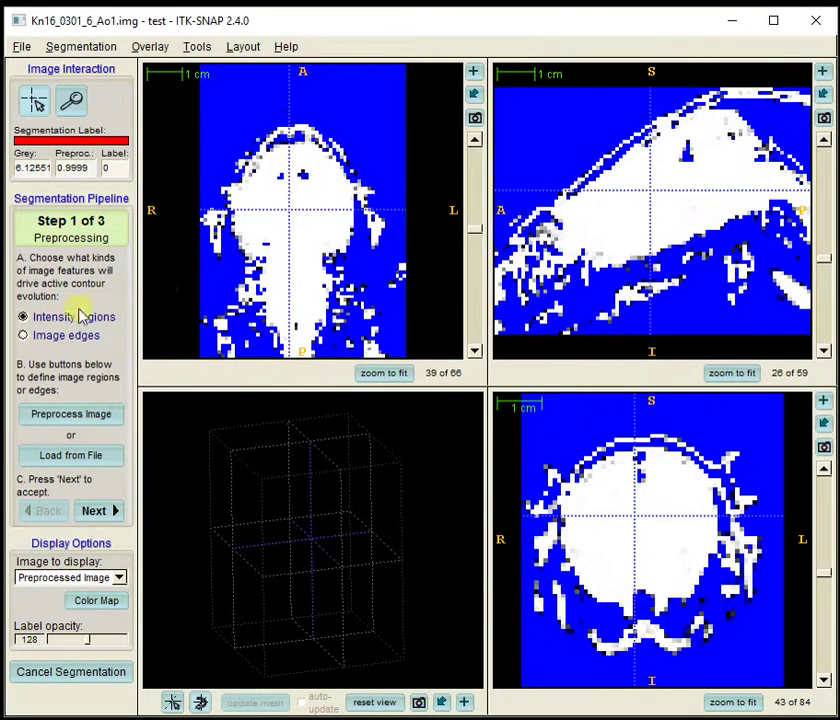
- Advance to step 2 Snake Initialization and display the Original Grayscale image
click(95, 511)
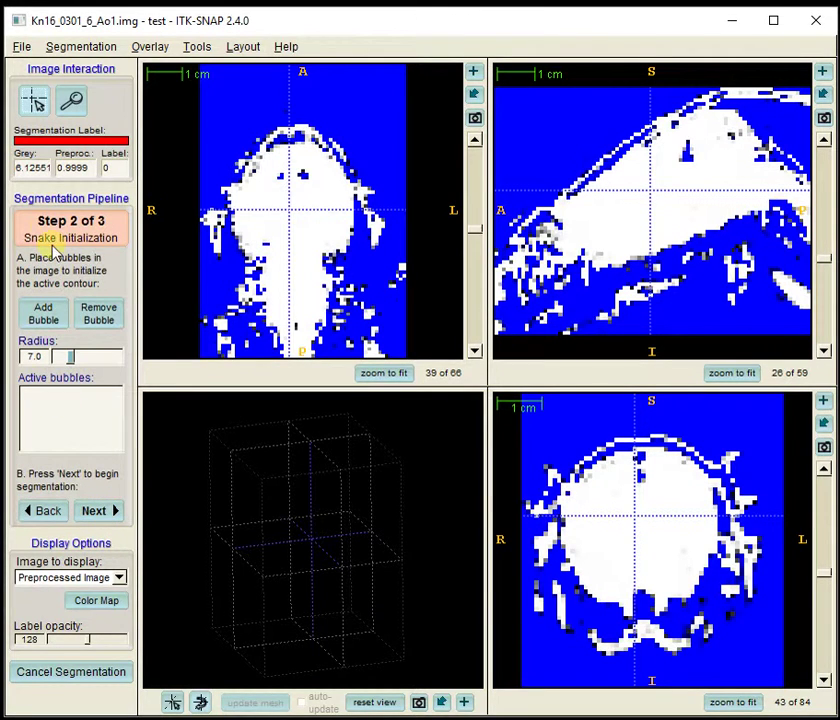
mouse_move(68, 243)
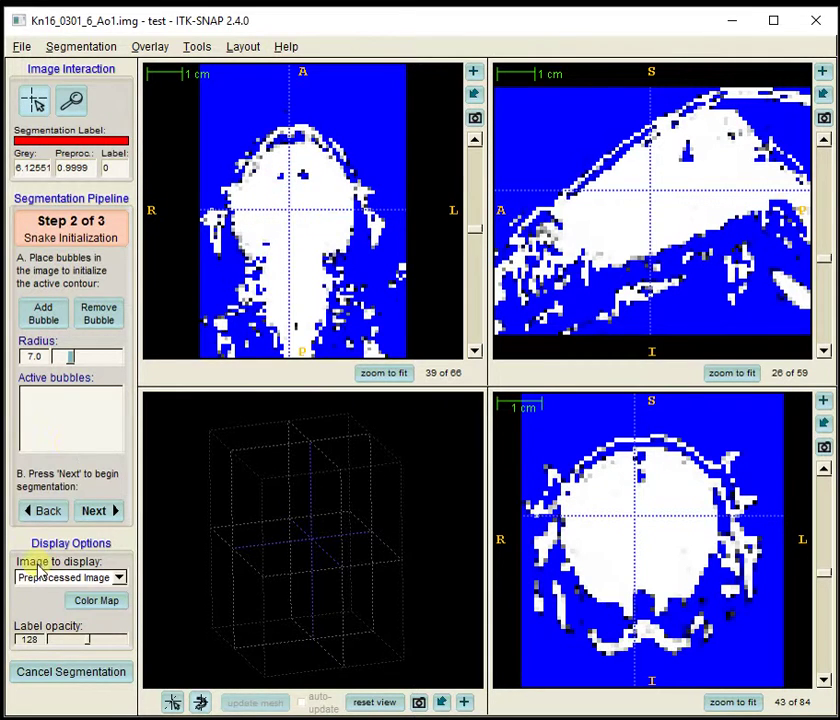
click(123, 580)
click(94, 559)
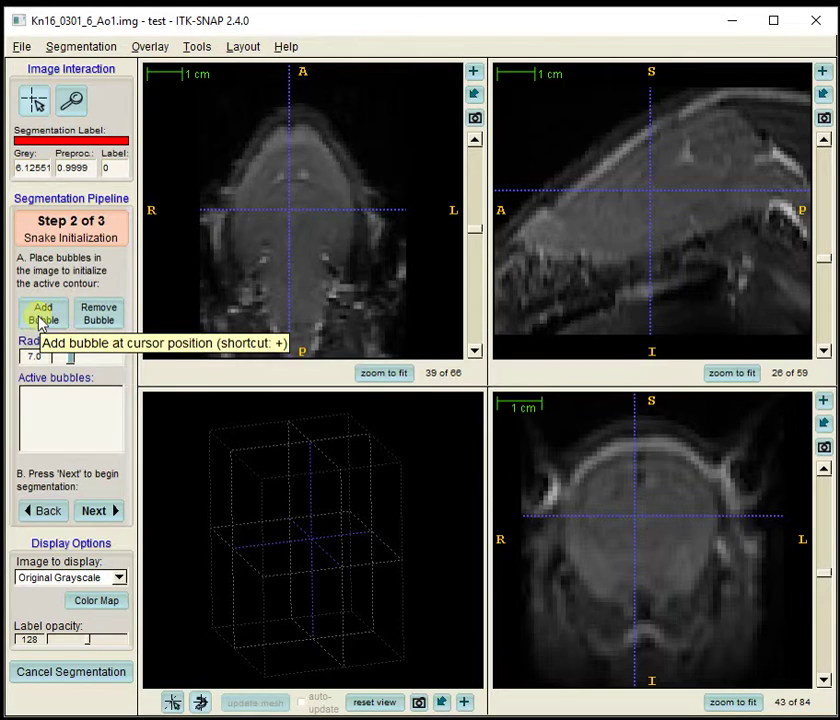
- Place the crosshair at the centre of the brain on axial slice 40
scroll(274, 213, down, 2)
scroll(277, 216, up, 4)
scroll(280, 222, down, 2)
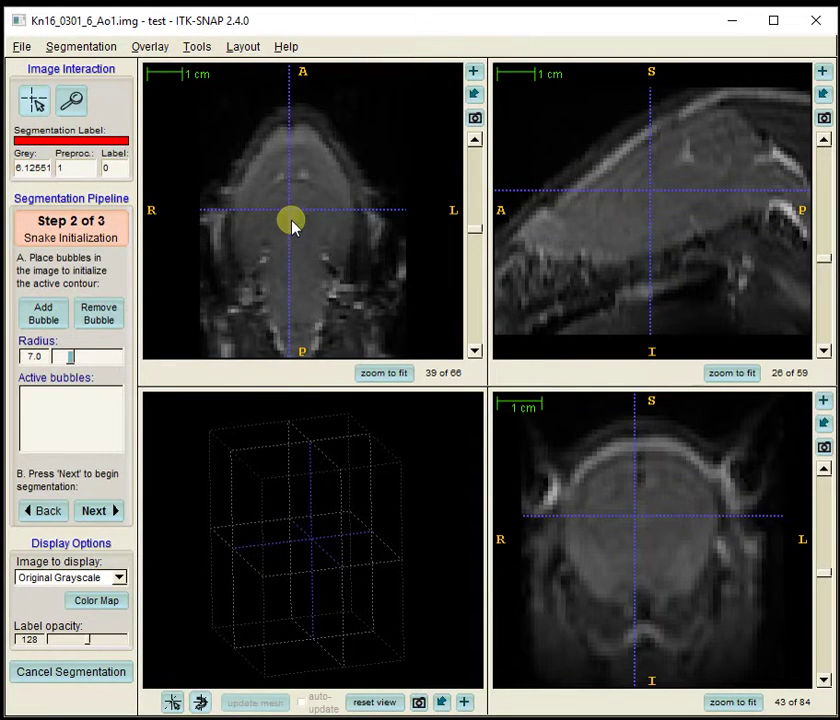
click(293, 220)
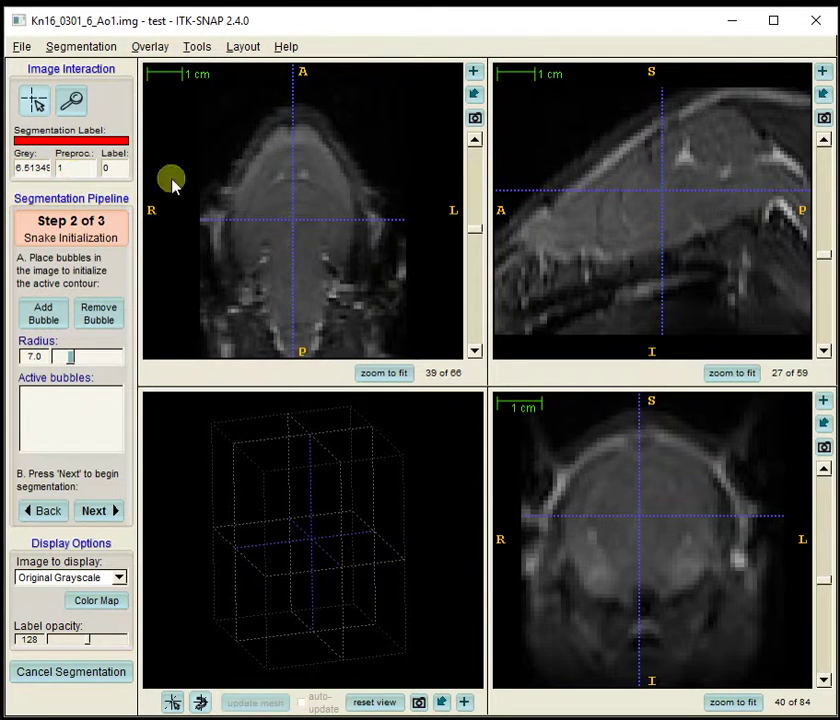
scroll(290, 231, up, 4)
scroll(290, 231, down, 5)
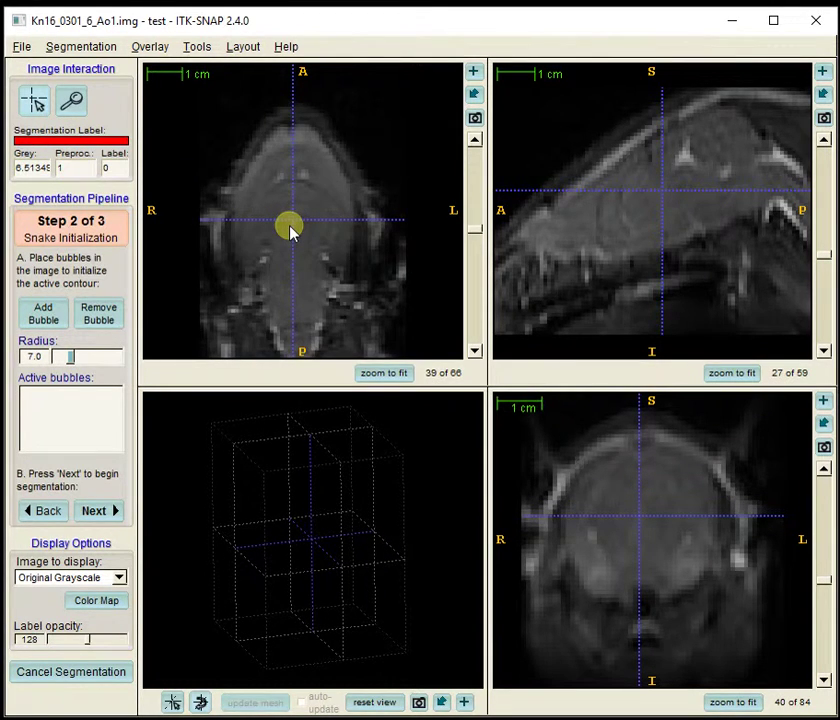
scroll(290, 231, down, 1)
scroll(290, 231, up, 3)
scroll(290, 231, up, 2)
scroll(290, 231, down, 3)
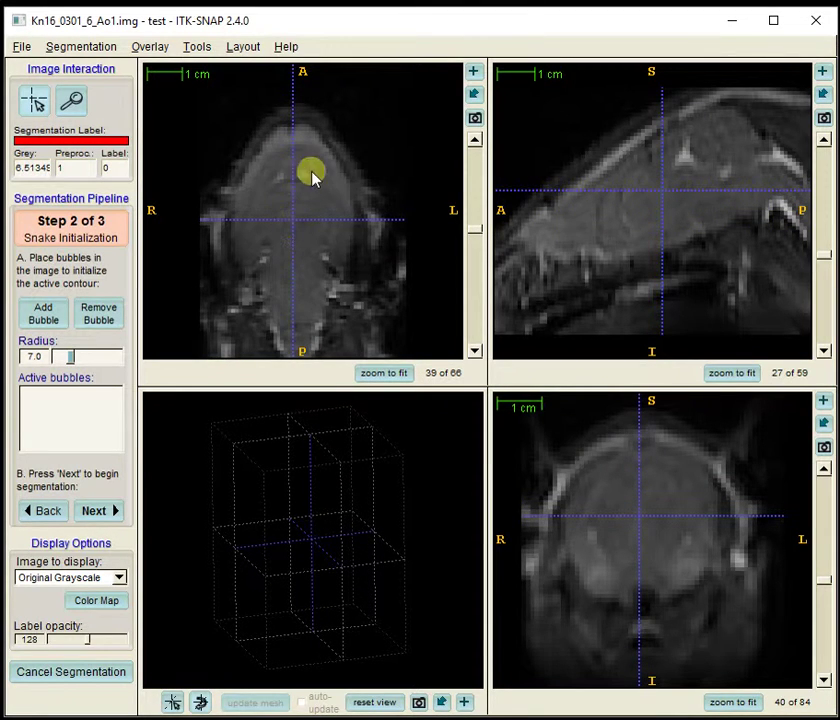
scroll(296, 222, up, 1)
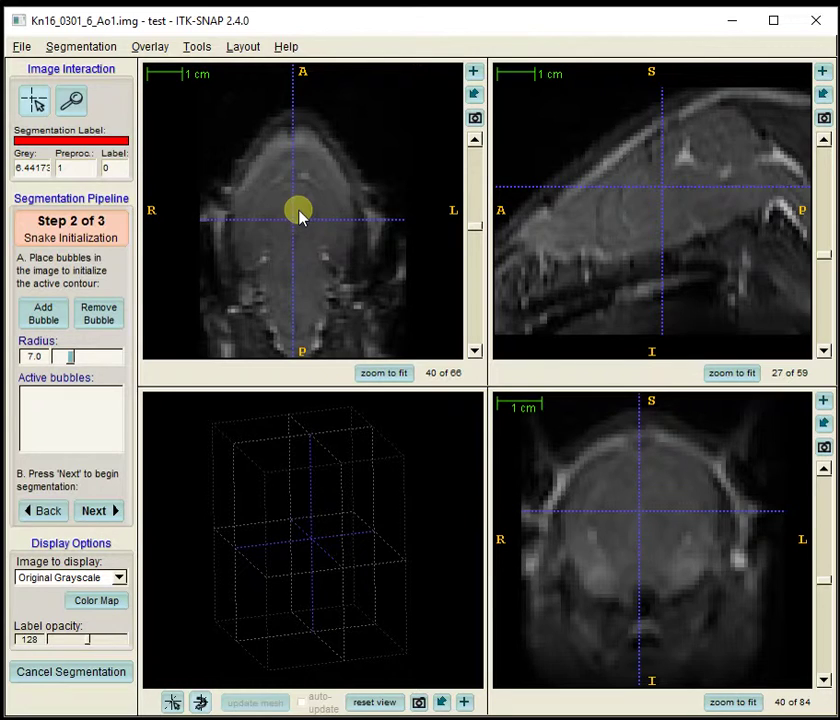
- Add the first two radius-5.5 bubbles, at the brain centre and a second brain point
click(46, 315)
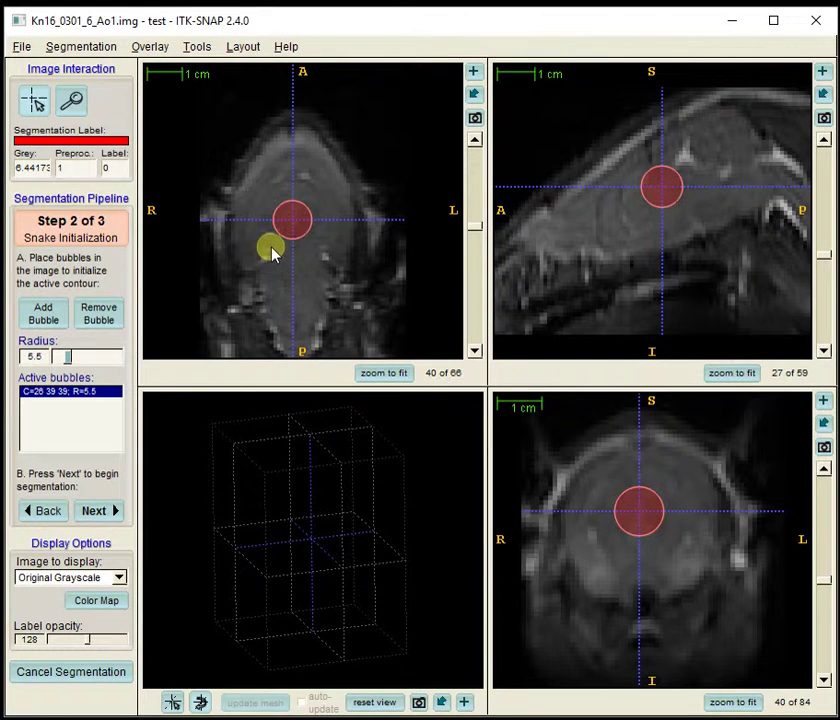
scroll(283, 229, down, 6)
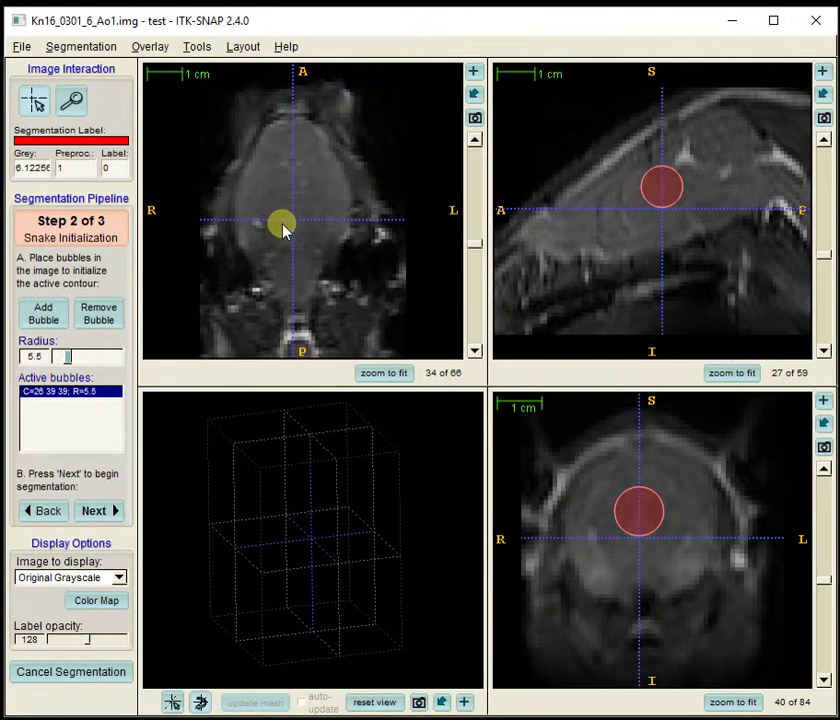
scroll(283, 229, up, 4)
scroll(645, 220, up, 6)
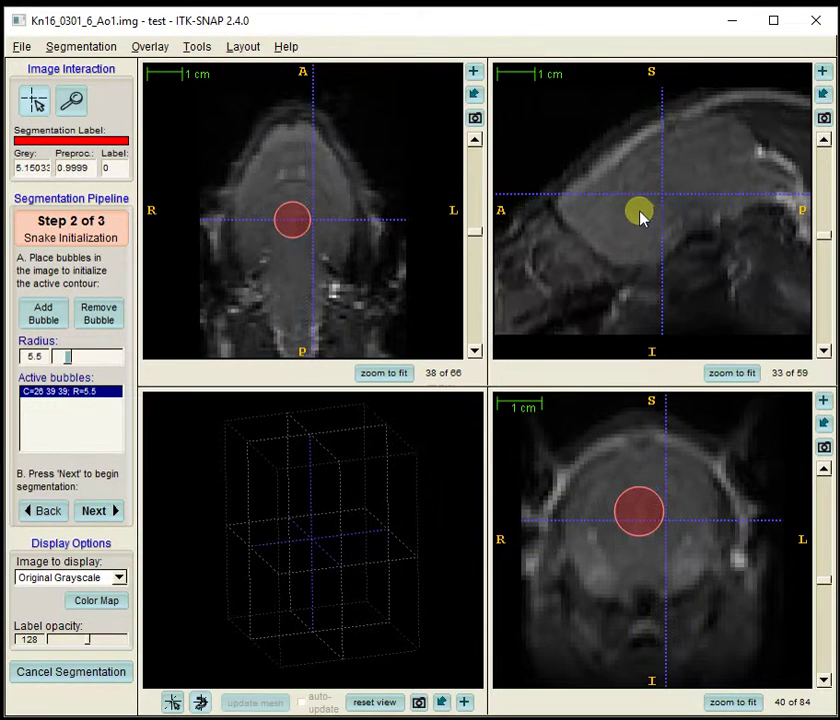
click(632, 212)
click(44, 313)
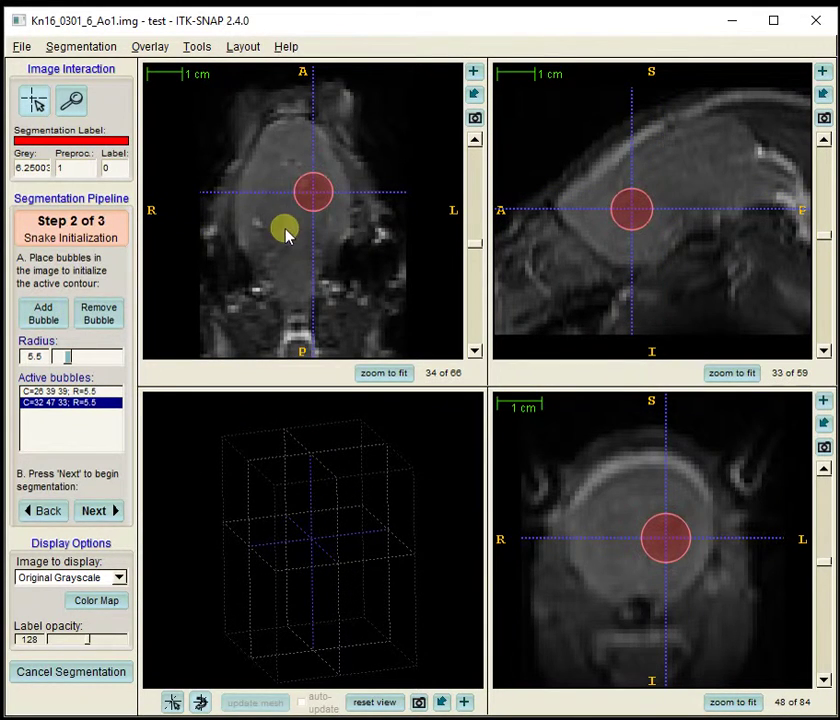
- Add a third bubble on the brain's other side
scroll(292, 214, up, 4)
scroll(291, 234, up, 7)
scroll(290, 234, down, 9)
scroll(292, 234, down, 5)
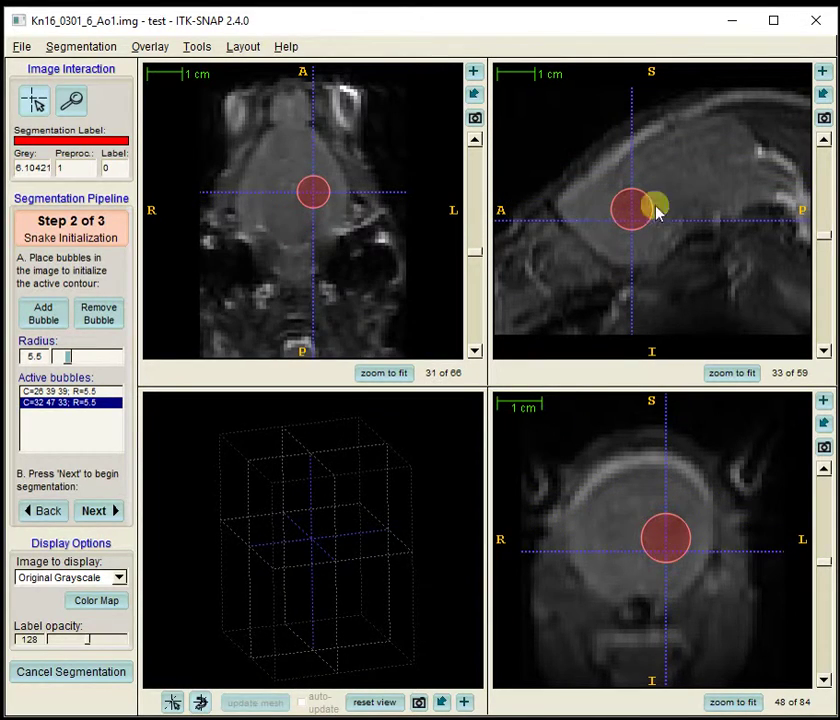
scroll(690, 195, up, 11)
scroll(608, 213, down, 17)
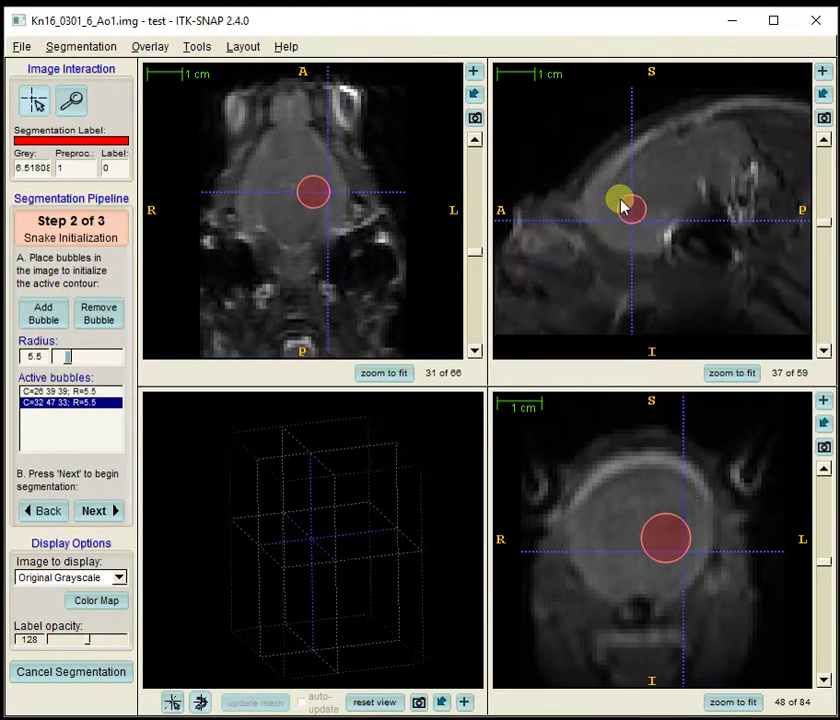
scroll(640, 195, down, 6)
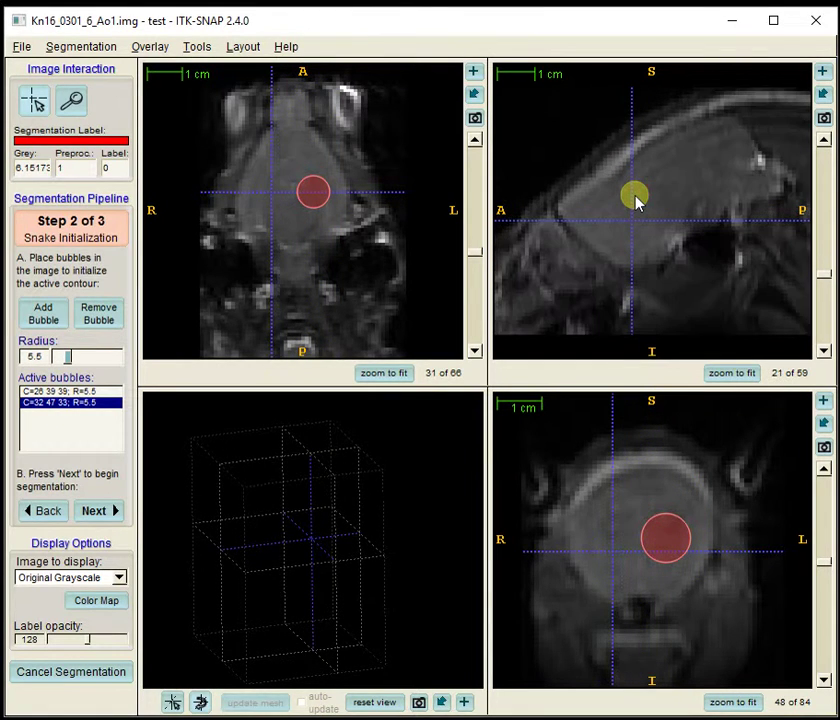
click(636, 212)
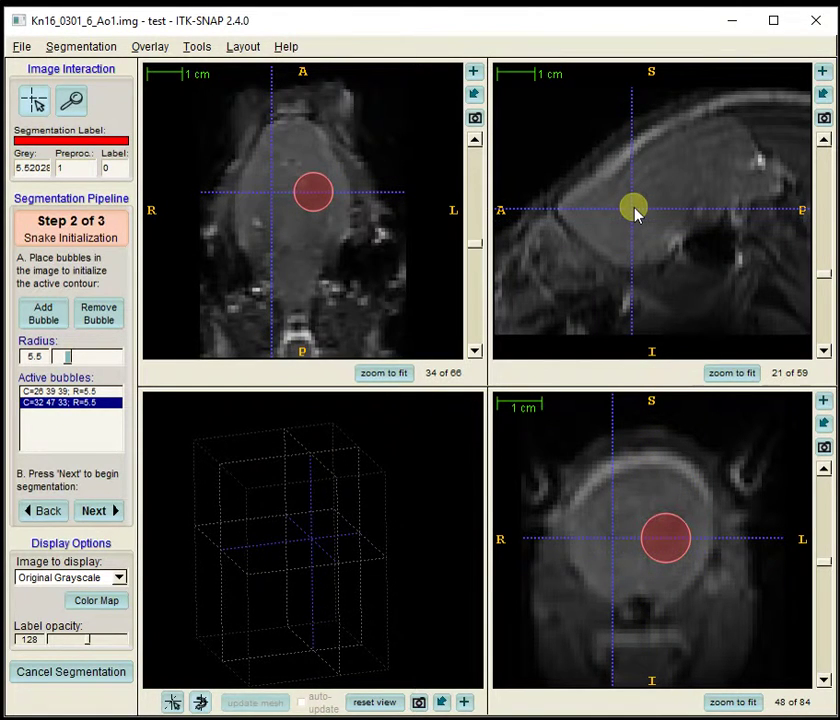
click(65, 313)
- Add a fourth bubble toward the front of the brain
scroll(692, 203, down, 11)
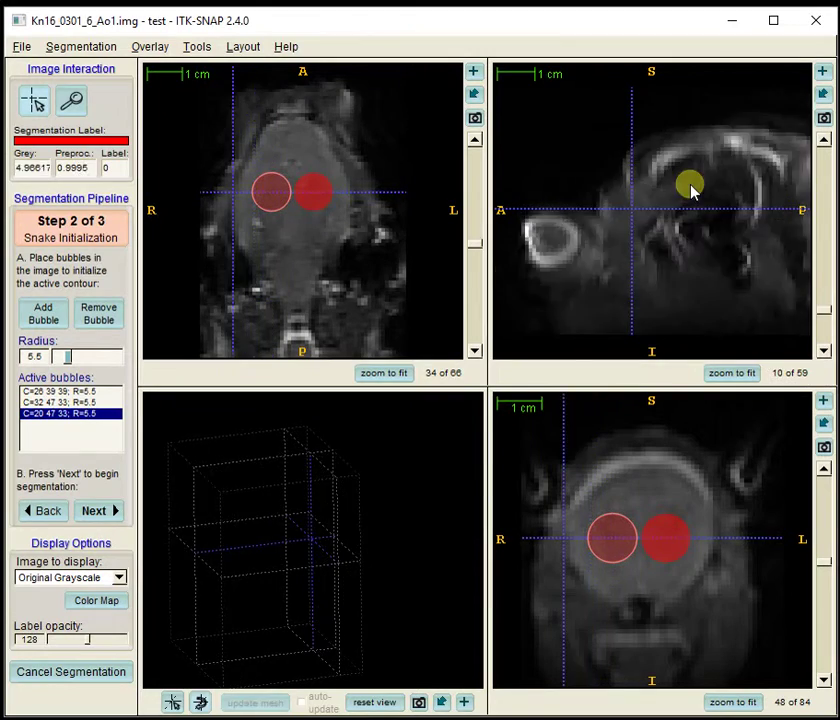
scroll(692, 190, up, 20)
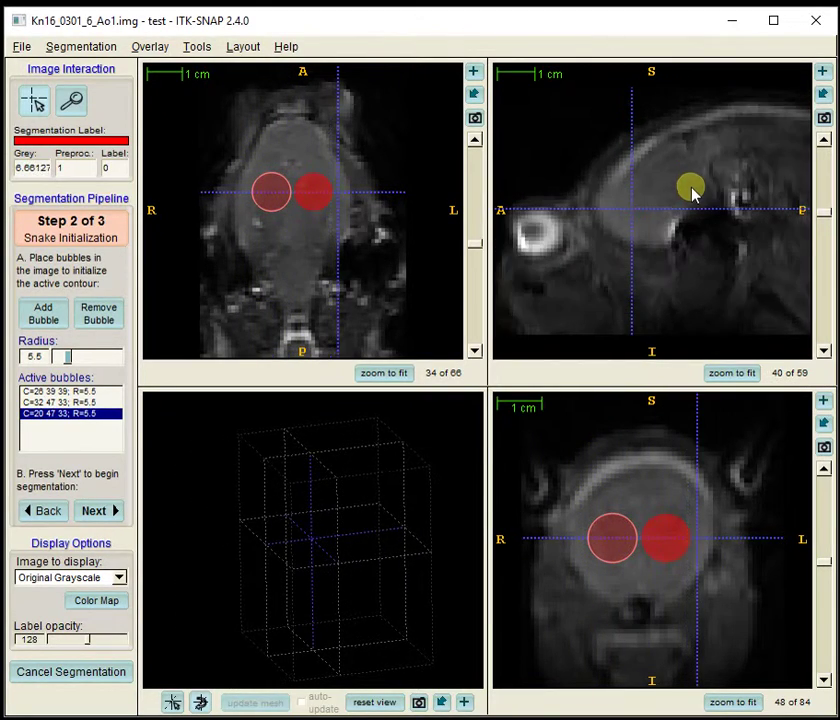
scroll(671, 315, down, 3)
scroll(640, 520, up, 9)
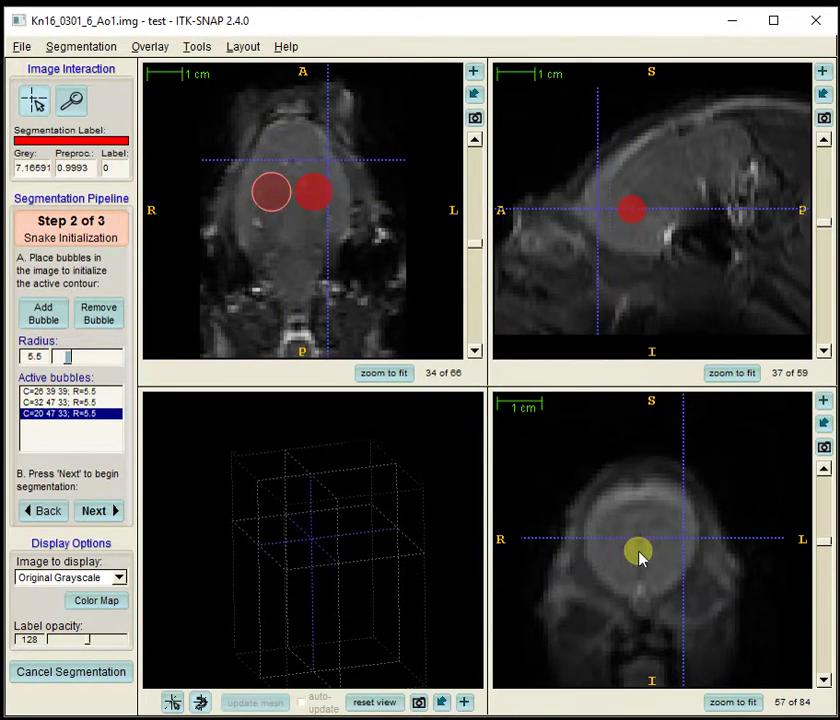
click(640, 557)
click(50, 314)
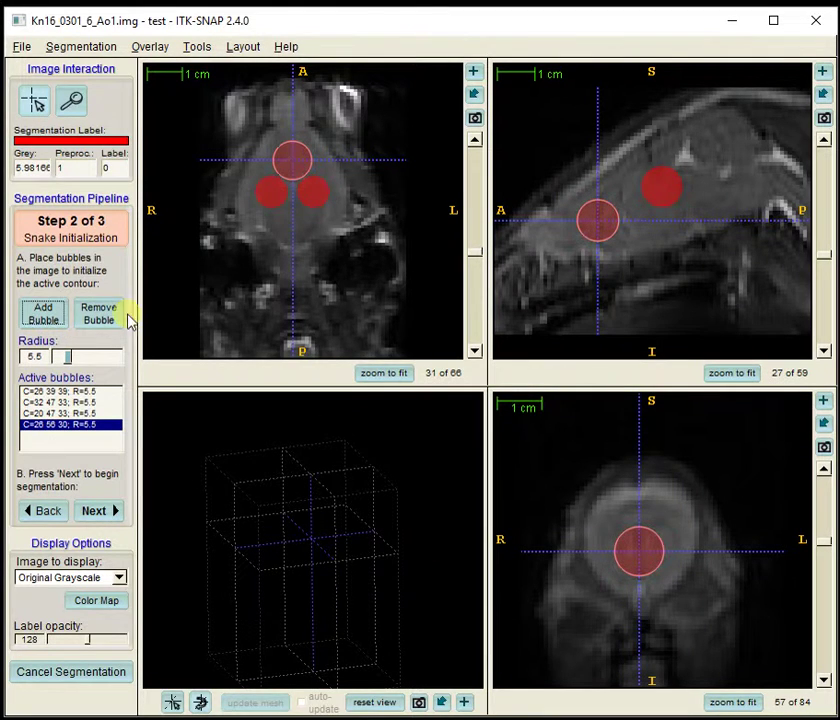
- Add a fifth bubble at the back of the brain
scroll(671, 210, up, 10)
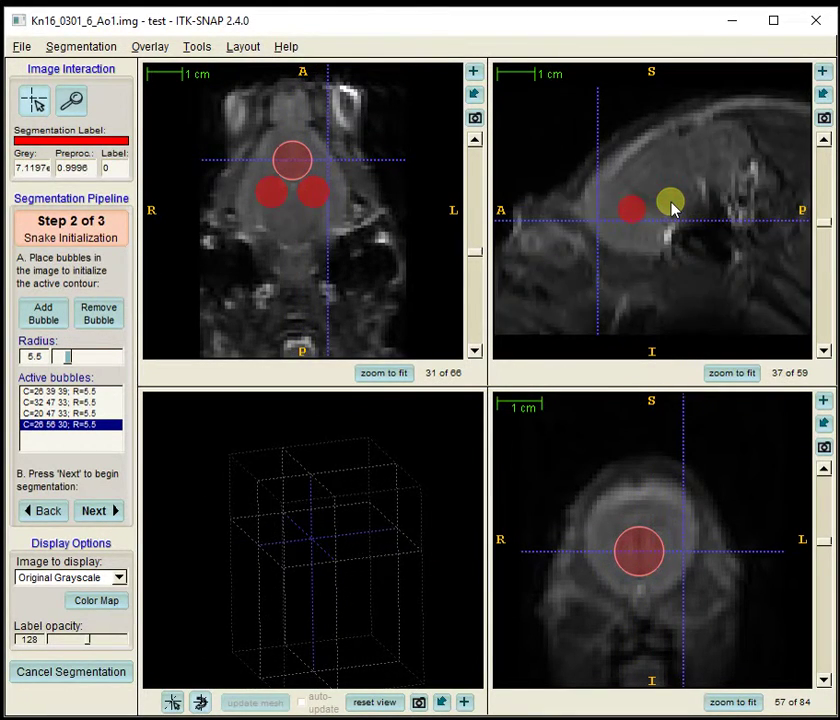
scroll(583, 219, up, 4)
scroll(291, 195, down, 7)
scroll(289, 196, up, 4)
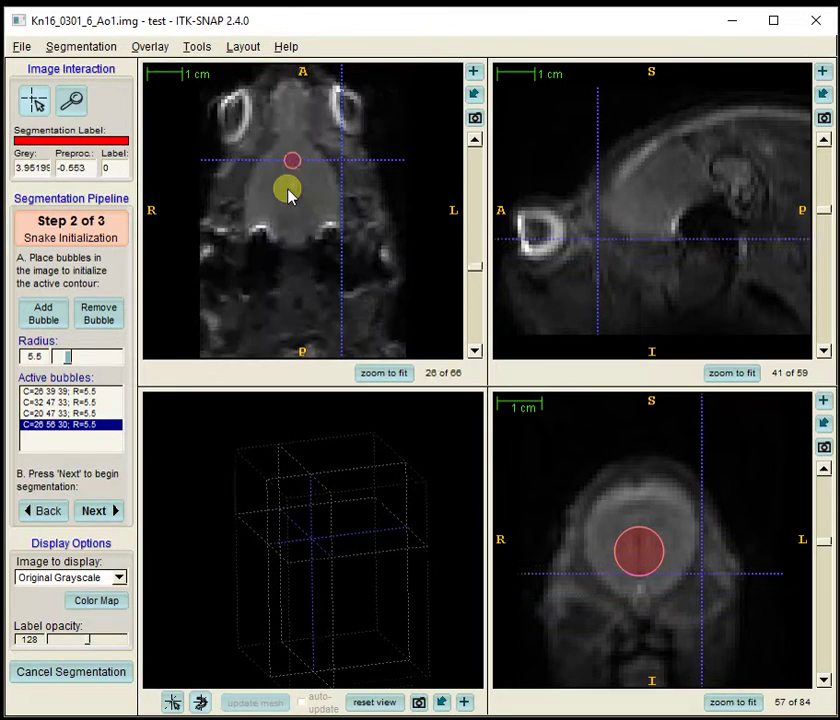
scroll(291, 194, up, 20)
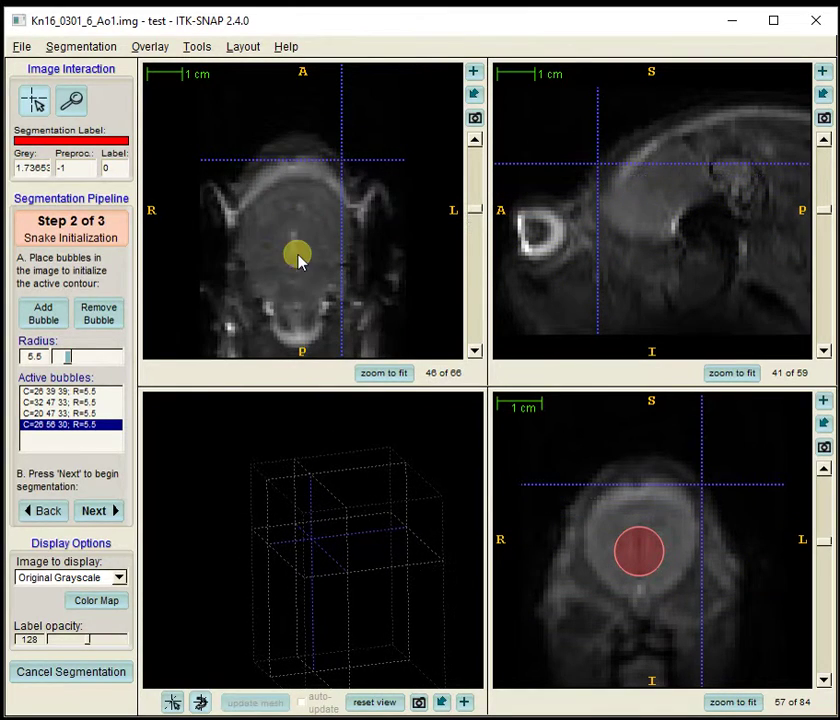
scroll(652, 214, down, 11)
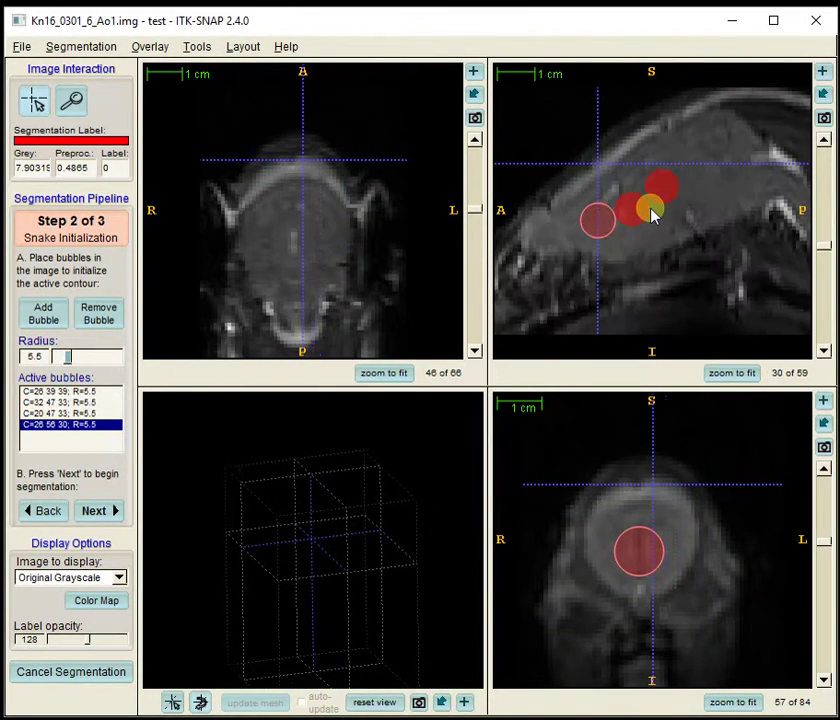
click(690, 175)
click(46, 318)
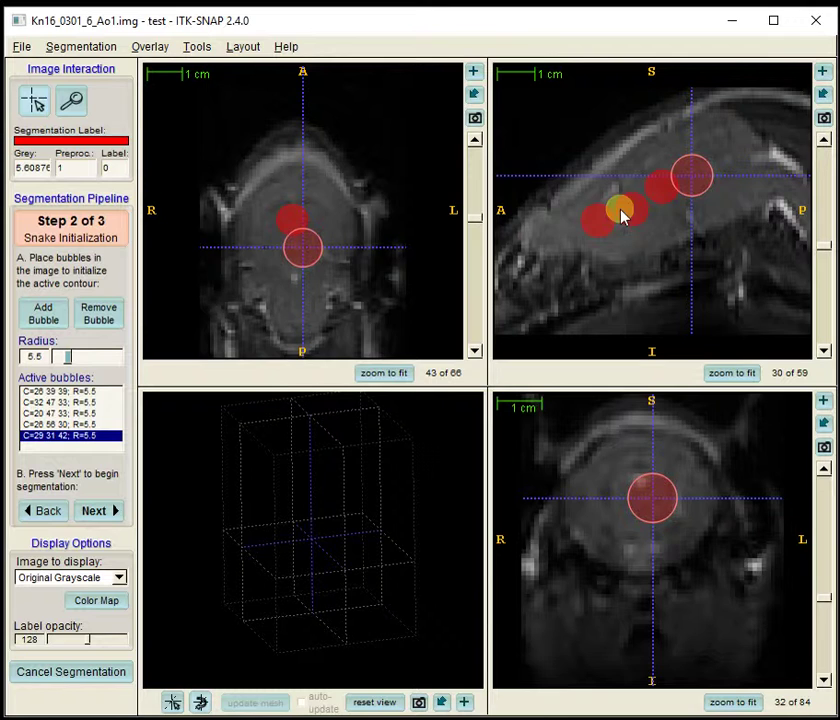
- Advance to Step 3 of 3 (Segmentation), showing the five radius-5.5 bubbles as the initial red segmentation
click(96, 511)
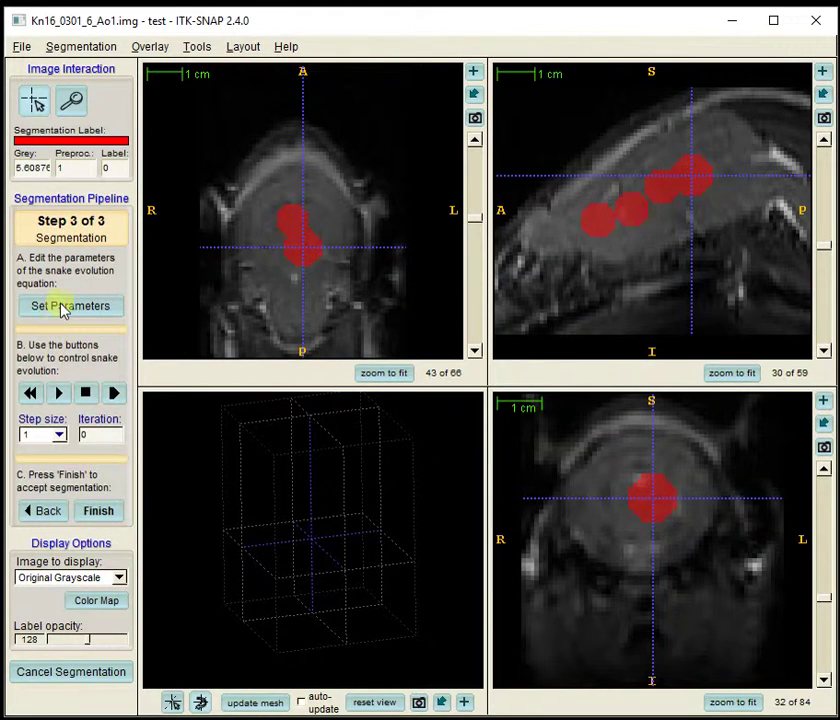